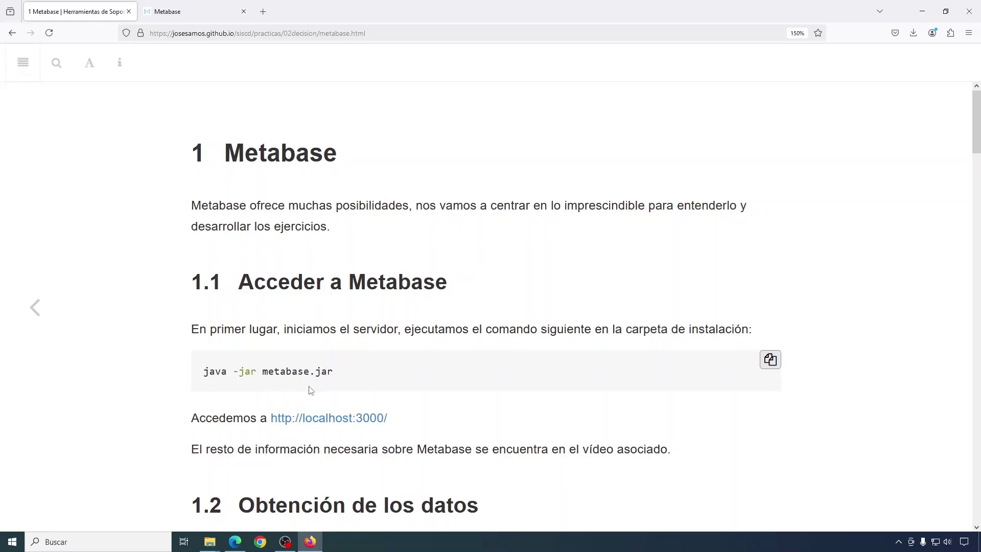
- Minimize Firefox using the taskbar's Show desktop corner to reveal the Windows desktop
{"action": "left_click", "coordinate": [978, 543]}
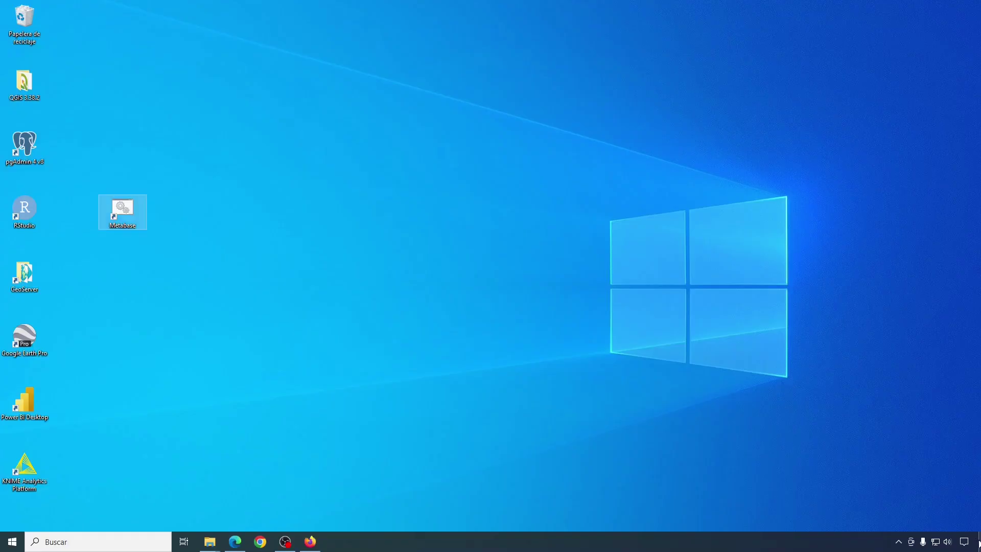
- Launch the Metabase server from its desktop shortcut and wait for initialization to complete
{"action": "double_click", "coordinate": [123, 209]}
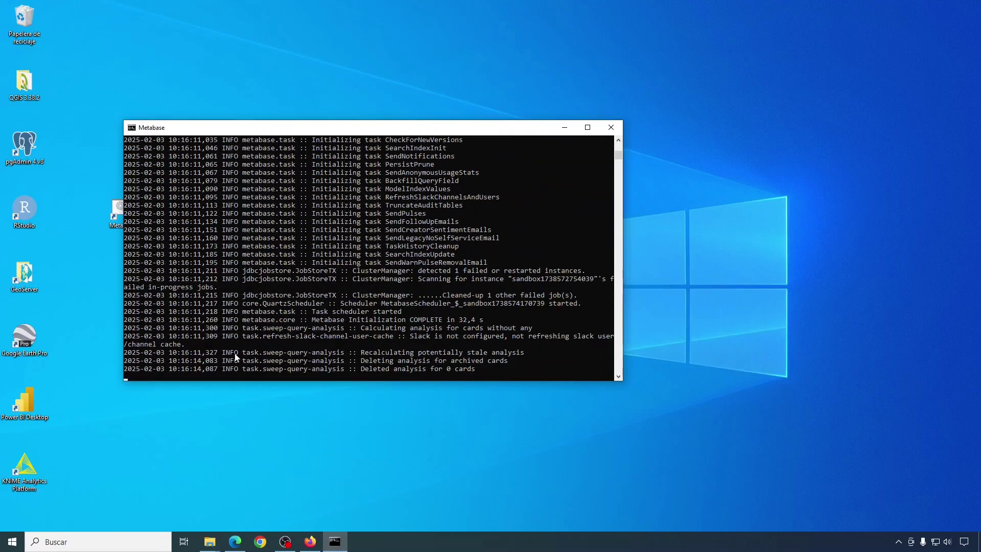
- Open the localhost:3000 link in a new tab, start Metabase setup and choose español
{"action": "left_click", "coordinate": [310, 541]}
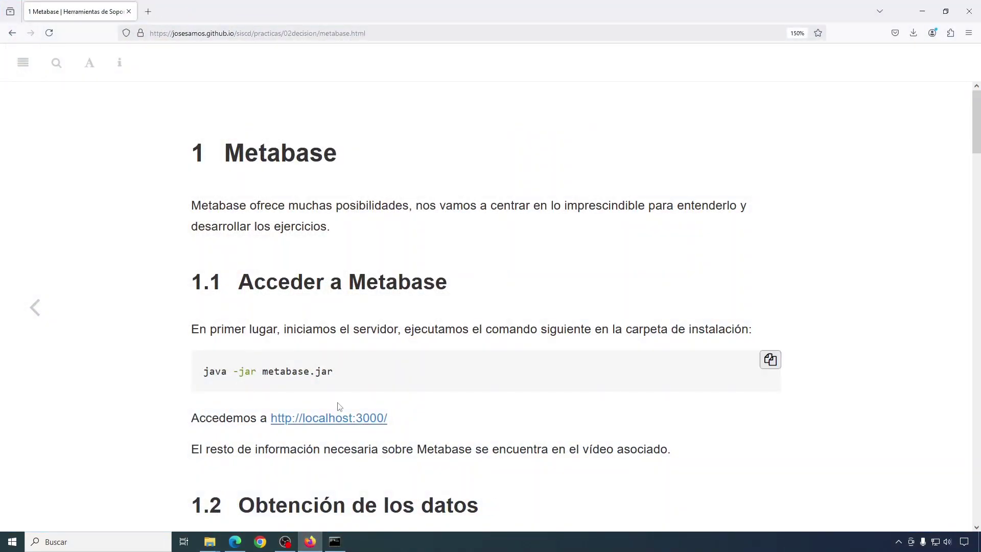
{"action": "right_click", "coordinate": [312, 418]}
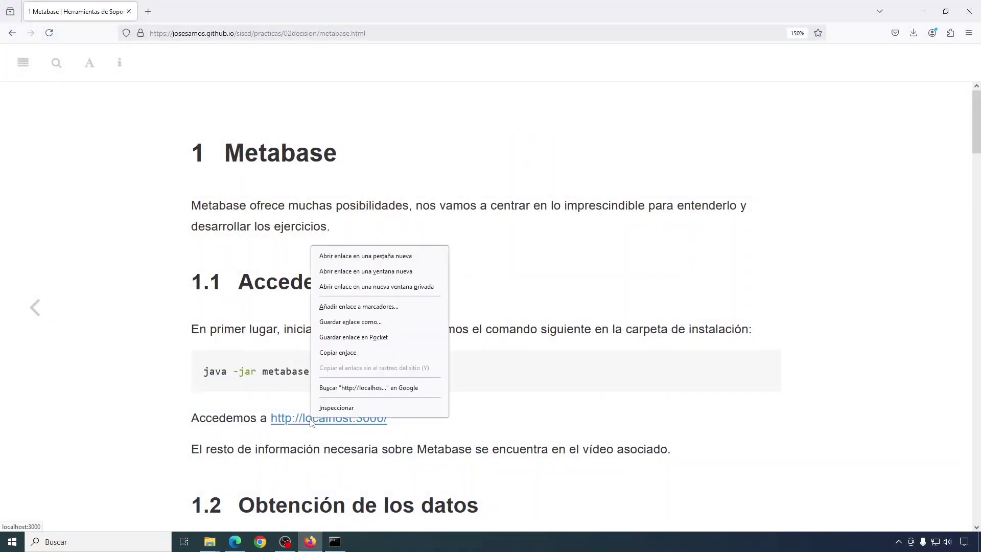
{"action": "left_click", "coordinate": [367, 257]}
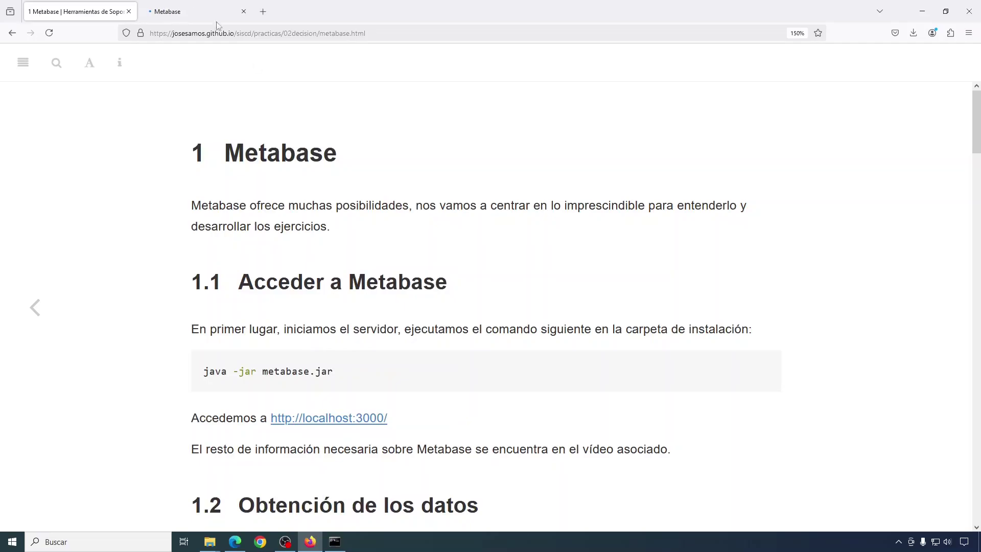
{"action": "left_click", "coordinate": [204, 11]}
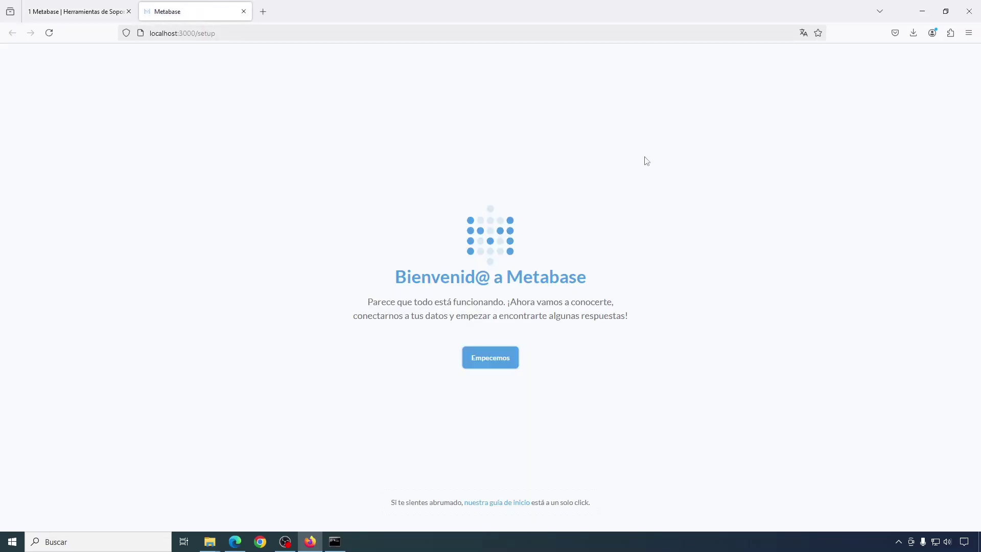
{"action": "left_click", "coordinate": [486, 361]}
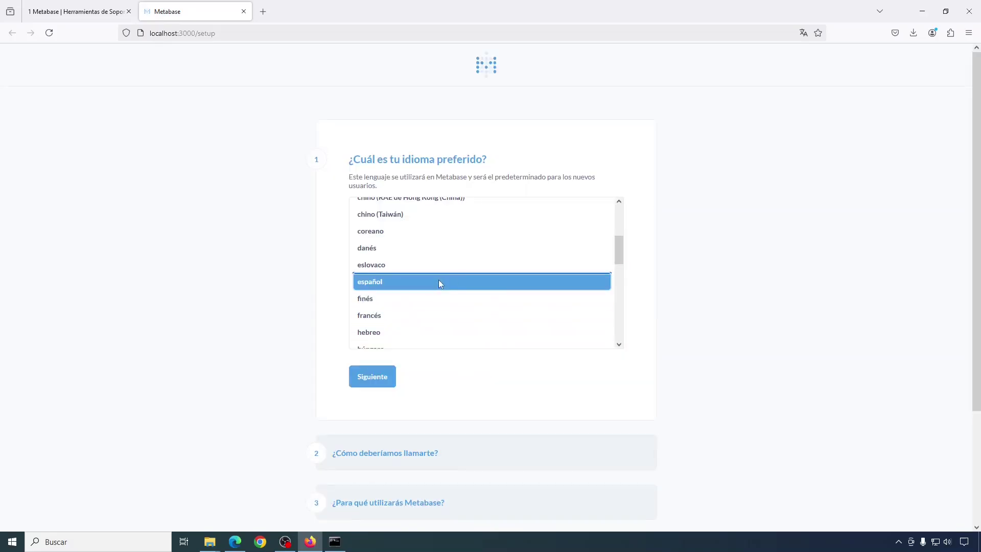
{"action": "left_click", "coordinate": [368, 384]}
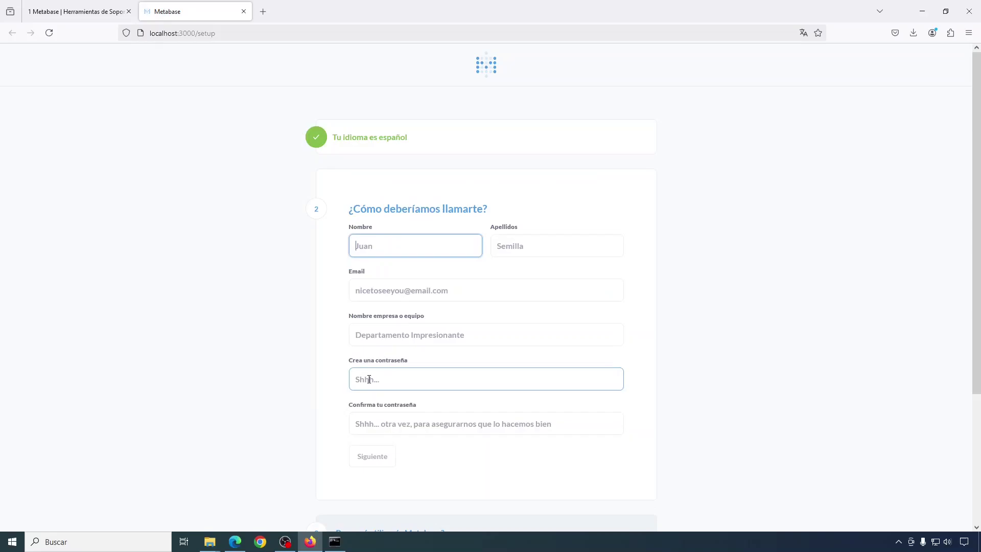
- Fill in the admin's first name, surname, e-mail address and company UGR
{"action": "type", "text": "J"}
{"action": "left_click", "coordinate": [463, 263]}
{"action": "left_click", "coordinate": [532, 247]}
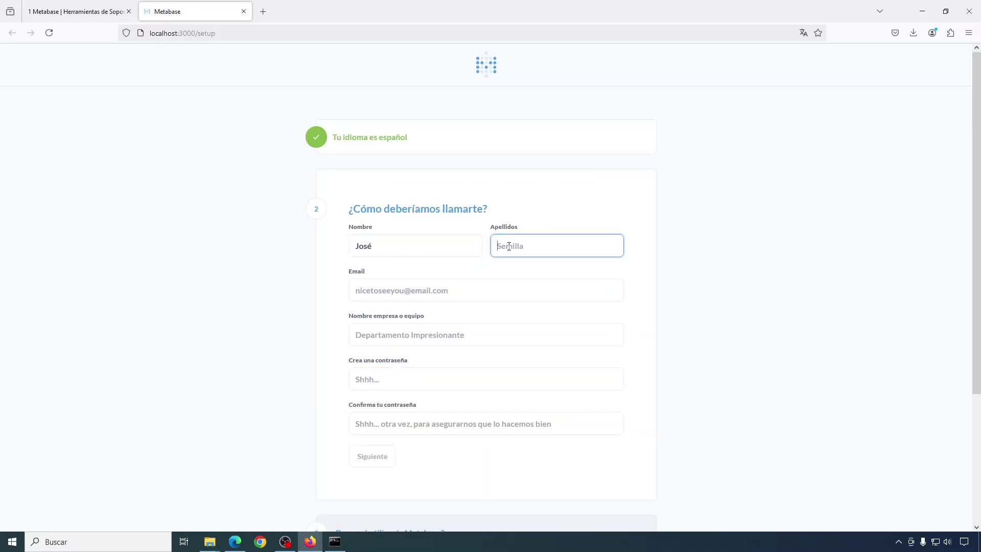
{"action": "type", "text": "S"}
{"action": "left_click", "coordinate": [506, 264]}
{"action": "left_click", "coordinate": [506, 290]}
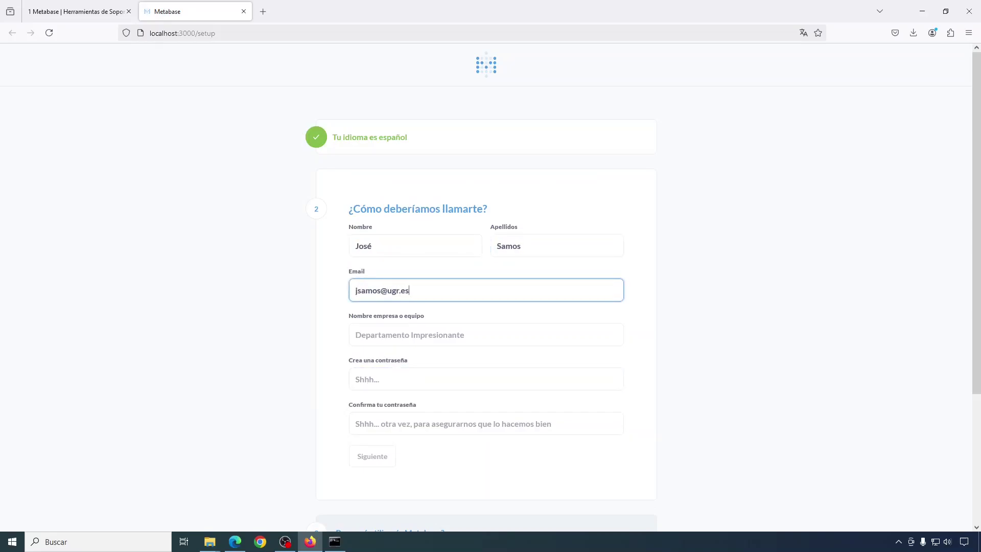
{"action": "key", "text": "Tab"}
{"action": "type", "text": "UGR"}
- Set the account password, continue, and answer that the usage purpose is undecided
{"action": "left_click", "coordinate": [378, 379]}
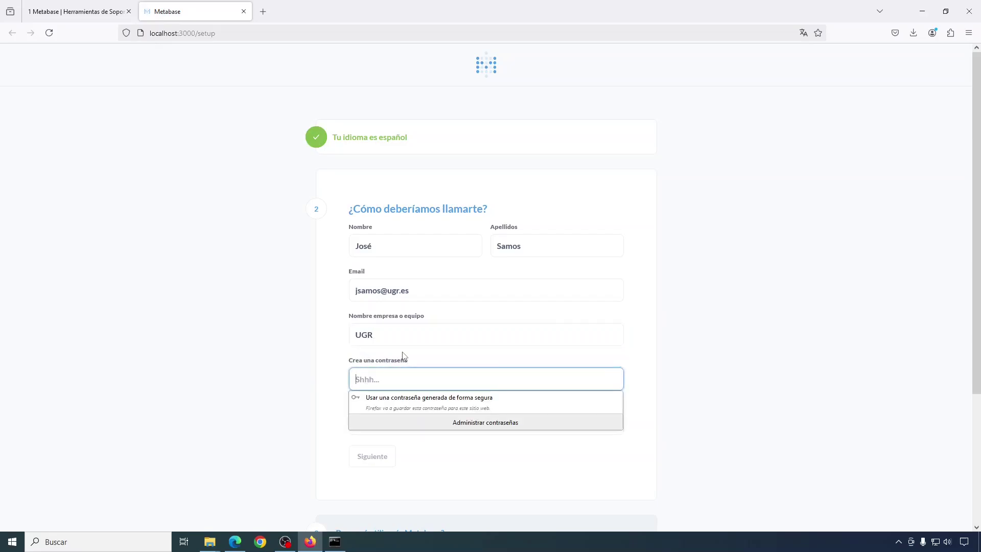
{"action": "type", "text": "abcbcdefgh"}
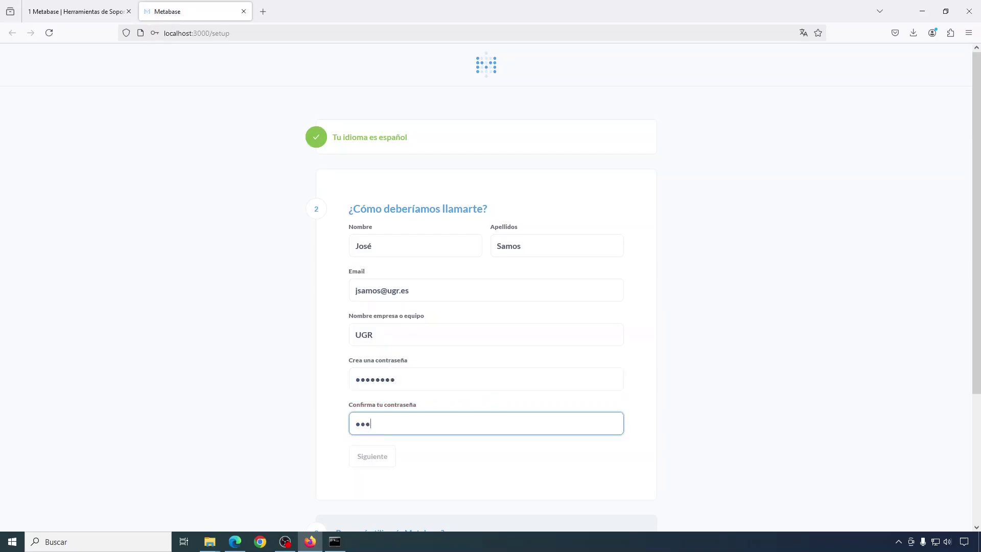
{"action": "left_click", "coordinate": [372, 456]}
{"action": "left_click", "coordinate": [354, 353]}
{"action": "left_click", "coordinate": [372, 402]}
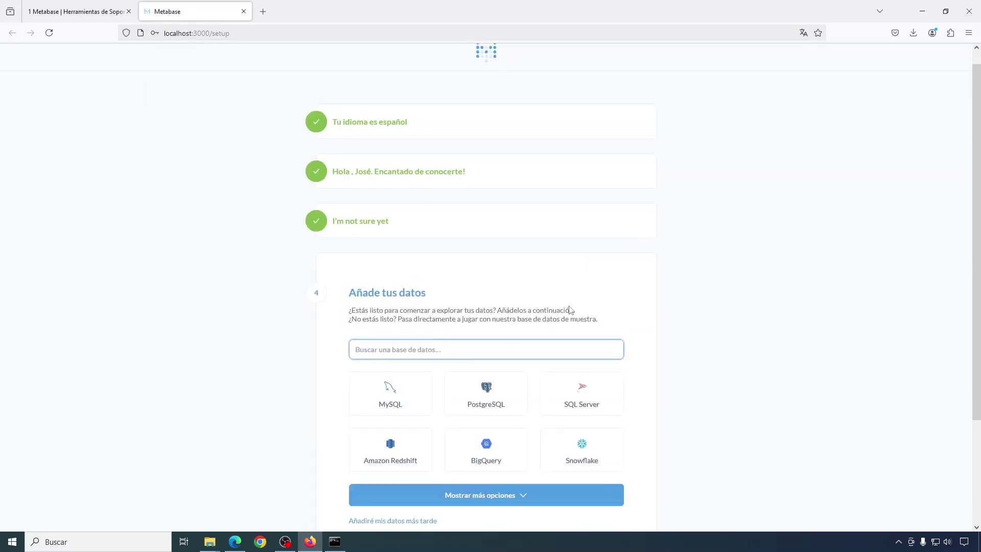
- Choose to add data later, confirm the data preferences, and go to Metabase
{"action": "scroll", "coordinate": [602, 324], "scroll_direction": "down", "scroll_amount": 3}
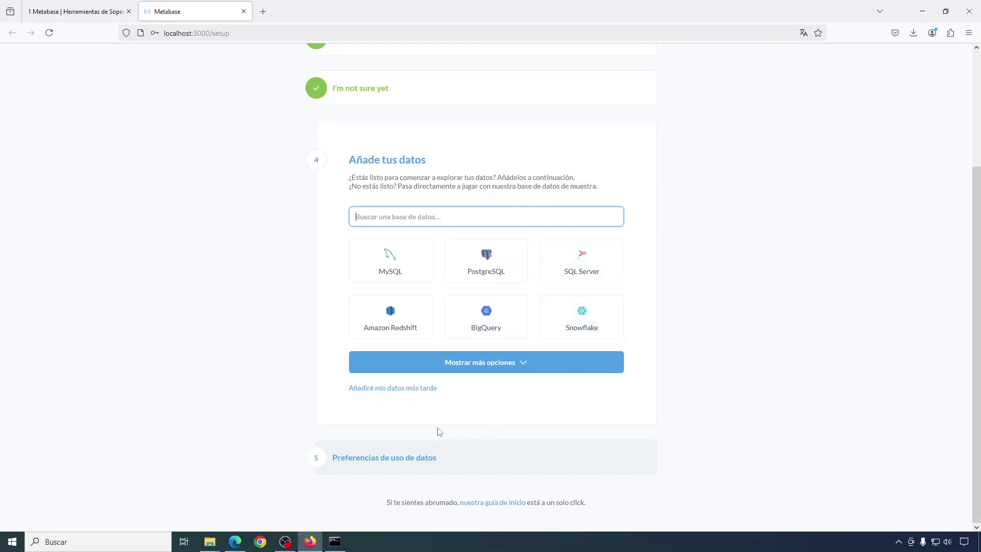
{"action": "left_click", "coordinate": [402, 388]}
{"action": "left_click", "coordinate": [376, 438]}
{"action": "left_click", "coordinate": [578, 449]}
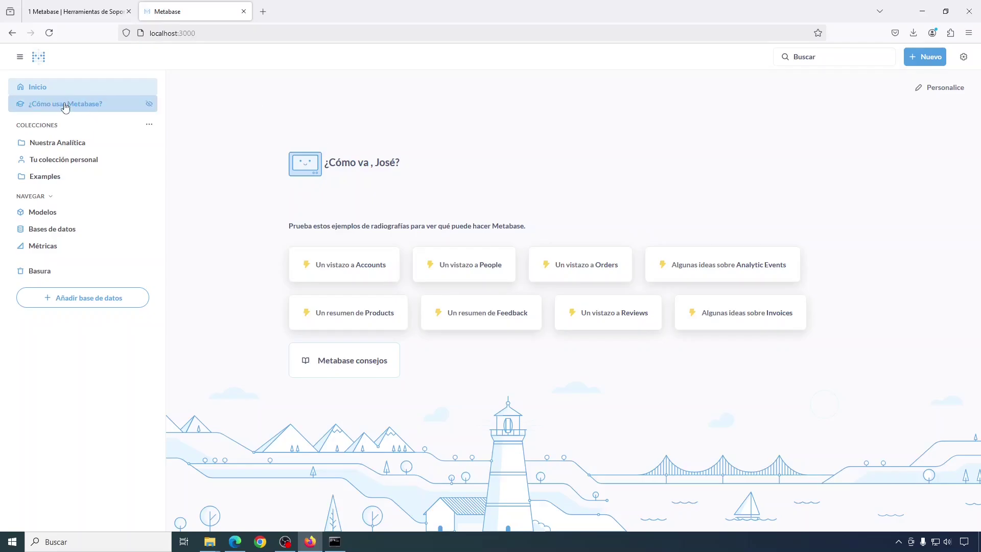
- Toggle the navigation sidebar and look over the Nuevo menu options
{"action": "left_click", "coordinate": [20, 57]}
{"action": "left_click", "coordinate": [20, 57]}
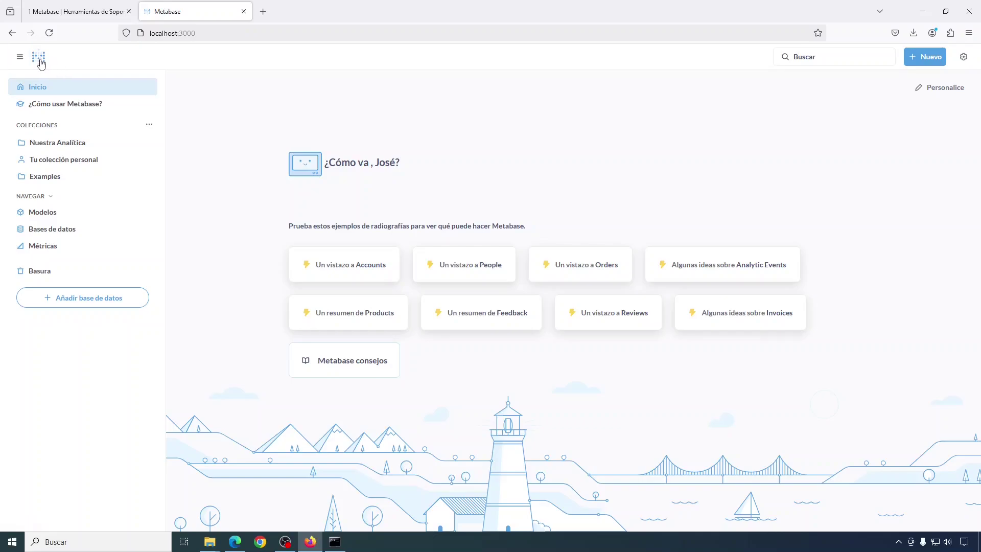
{"action": "left_click", "coordinate": [923, 58]}
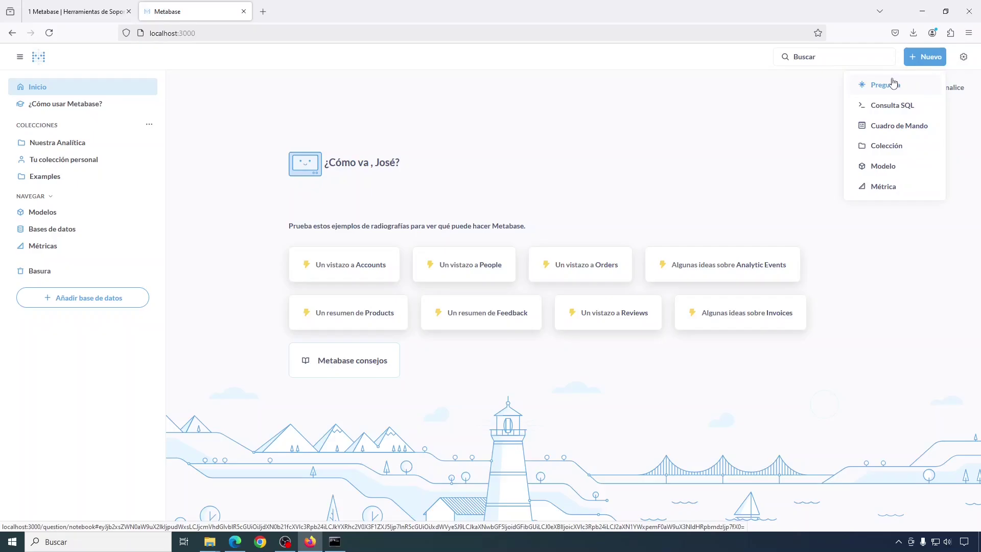
{"action": "left_click", "coordinate": [719, 170]}
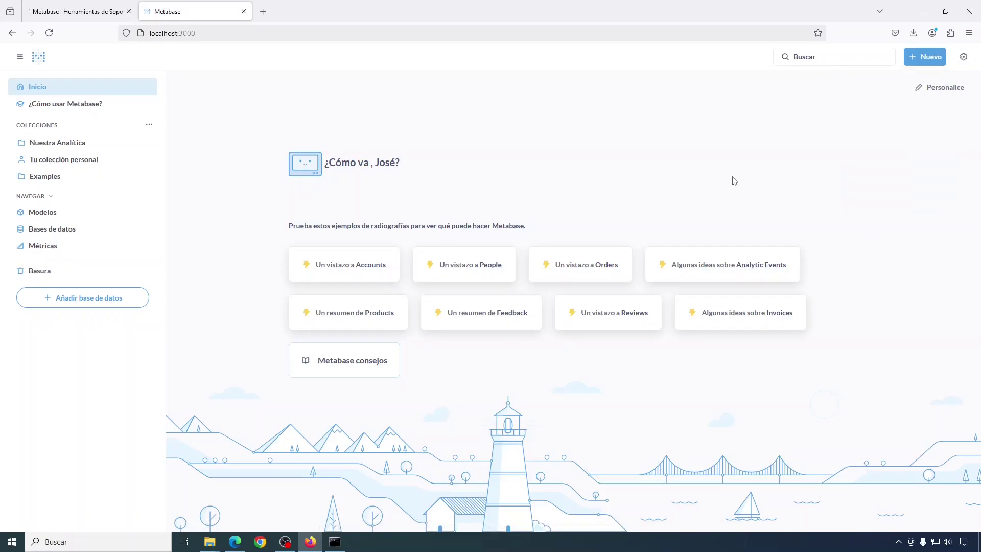
- Open the OLTP/OLAP sales databases link from tutorial section 1.2 in a new tab
{"action": "left_click", "coordinate": [63, 14]}
{"action": "scroll", "coordinate": [618, 131], "scroll_direction": "down", "scroll_amount": 5}
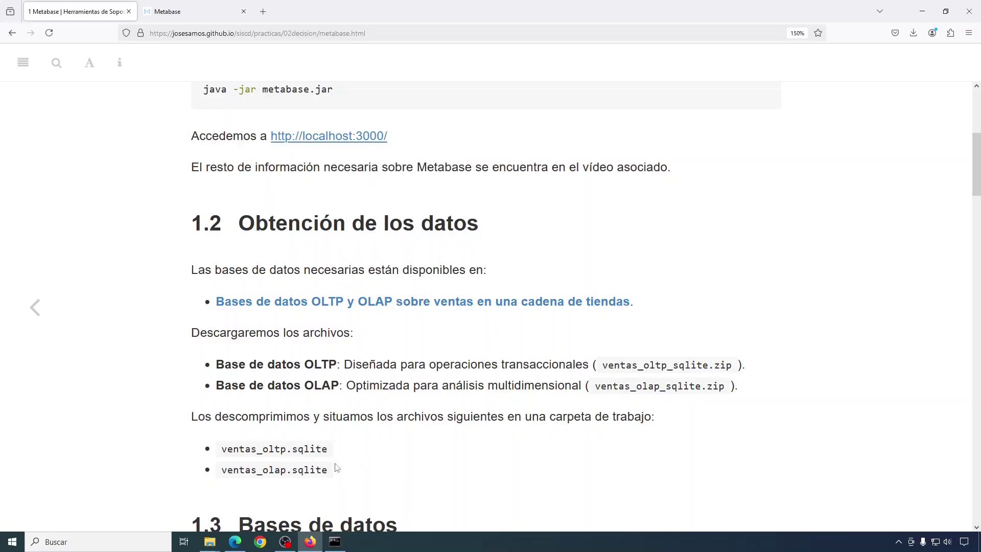
{"action": "right_click", "coordinate": [434, 303]}
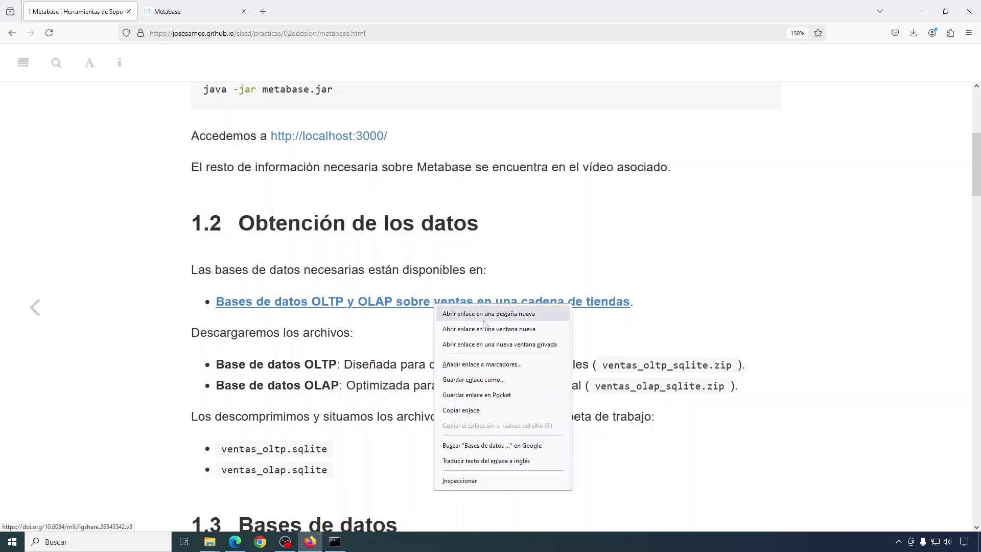
{"action": "left_click", "coordinate": [511, 314]}
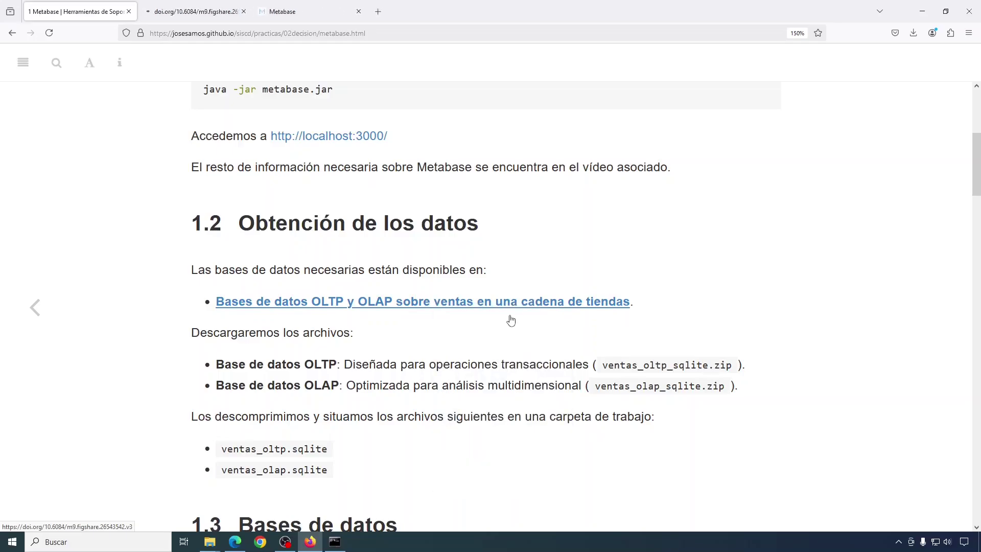
{"action": "left_click", "coordinate": [193, 16]}
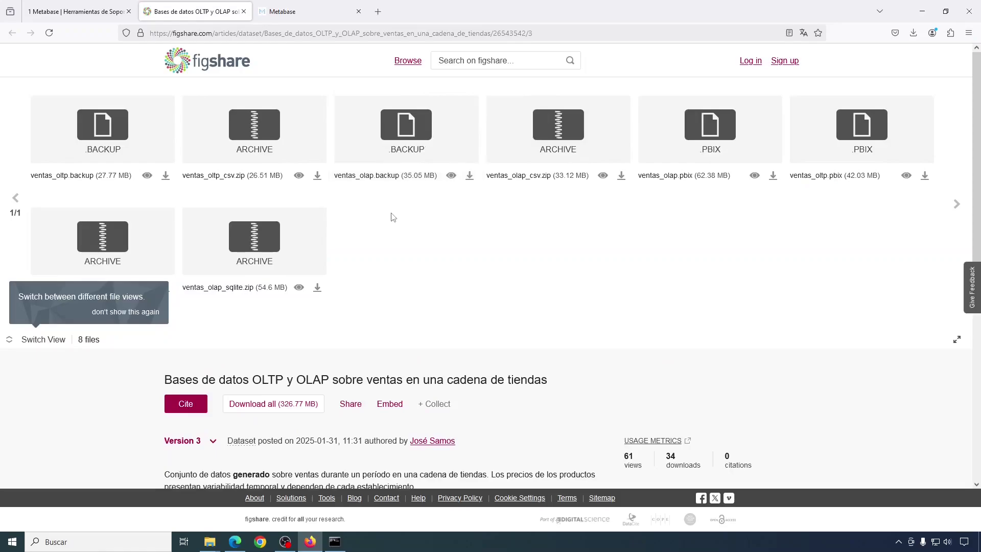
- Download ventas_oltp_sqlite.zip and ventas_olap_sqlite.zip and show them in the Descargas folder
{"action": "left_click", "coordinate": [53, 344]}
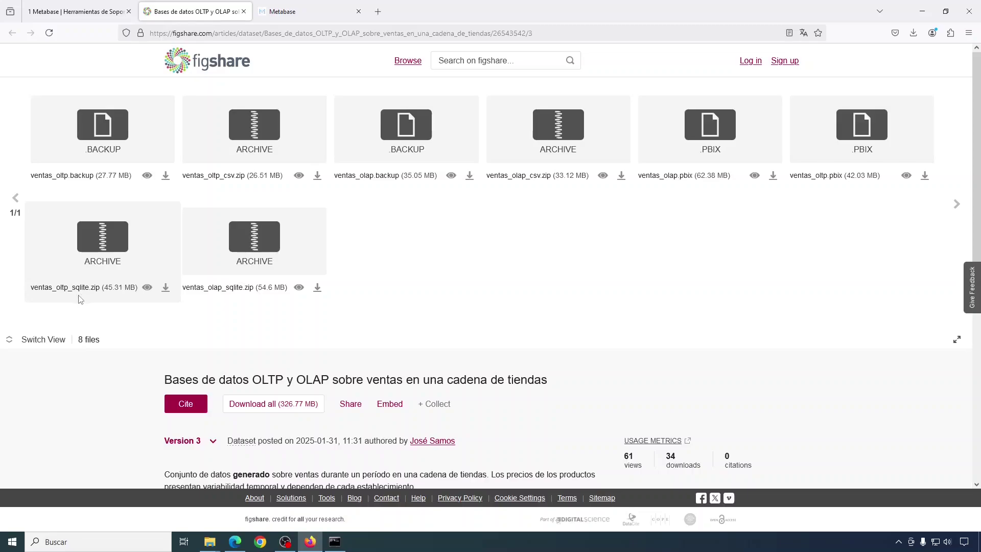
{"action": "left_click", "coordinate": [166, 288]}
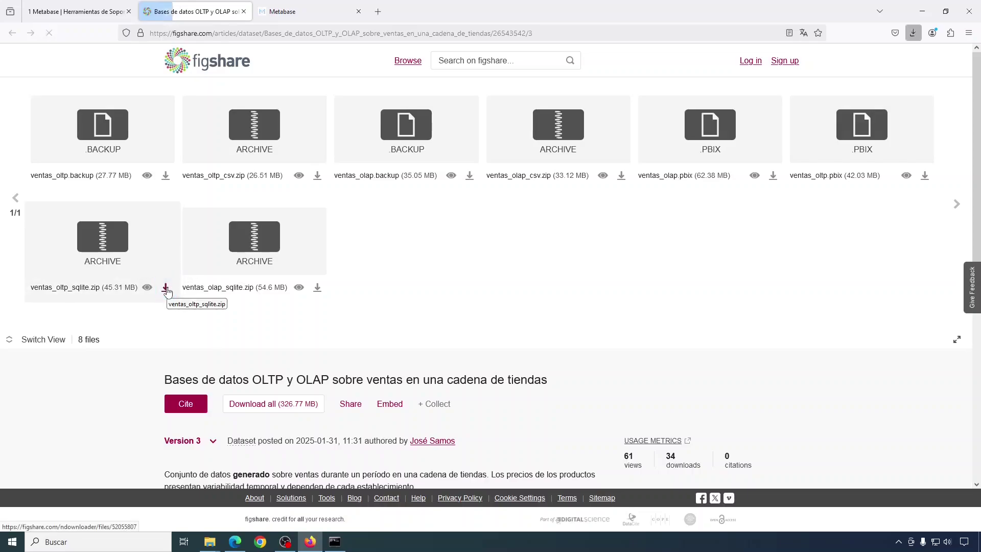
{"action": "left_click", "coordinate": [317, 290]}
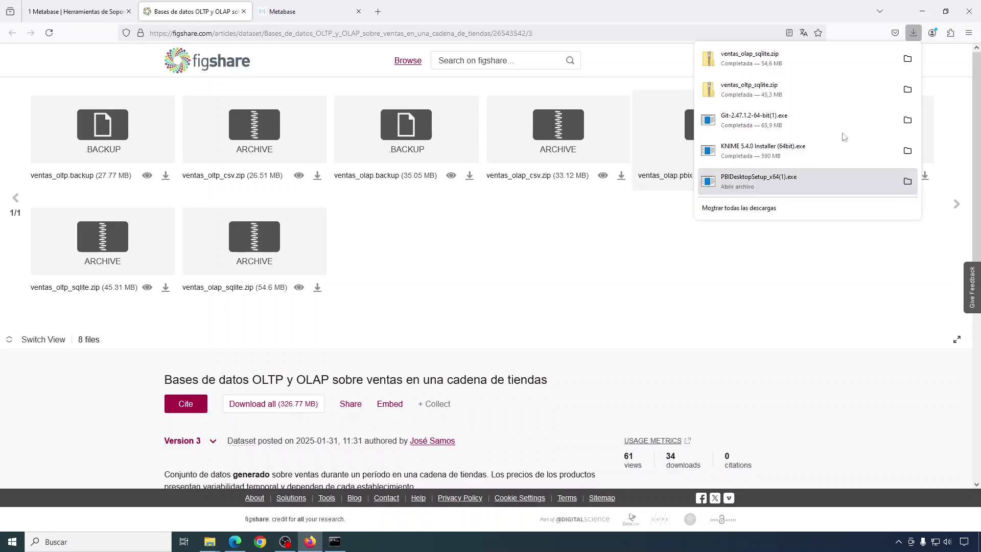
{"action": "left_click", "coordinate": [907, 90]}
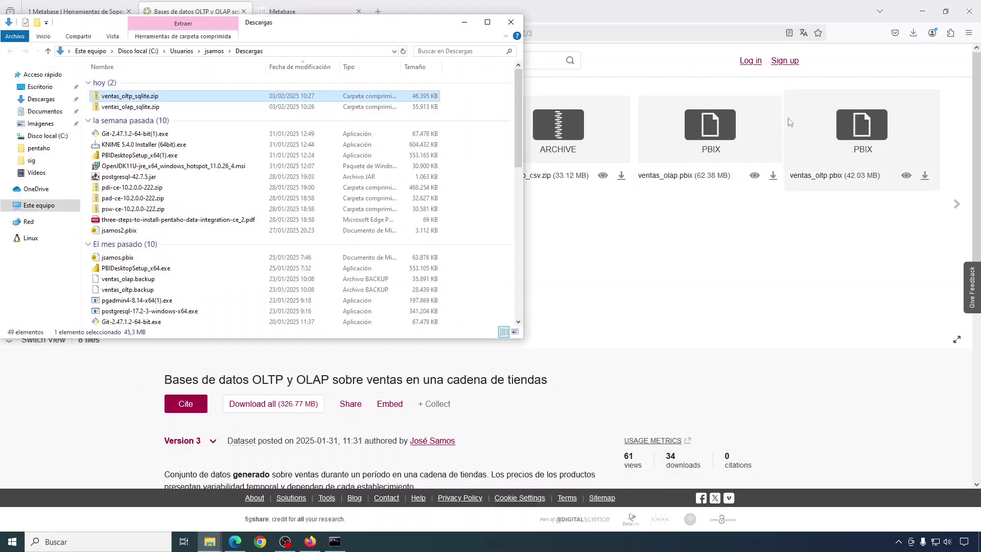
- Extract both the OLTP and OLAP sales zip archives with Extraer todo
{"action": "right_click", "coordinate": [137, 99]}
{"action": "left_click", "coordinate": [151, 127]}
{"action": "key", "text": "Return"}
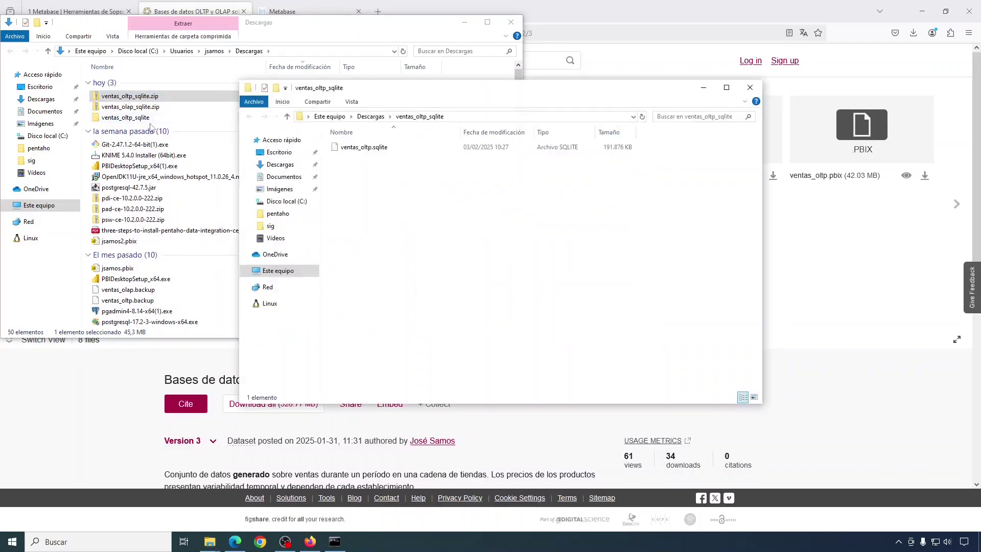
{"action": "right_click", "coordinate": [136, 107]}
{"action": "left_click", "coordinate": [151, 135]}
{"action": "left_click", "coordinate": [572, 370]}
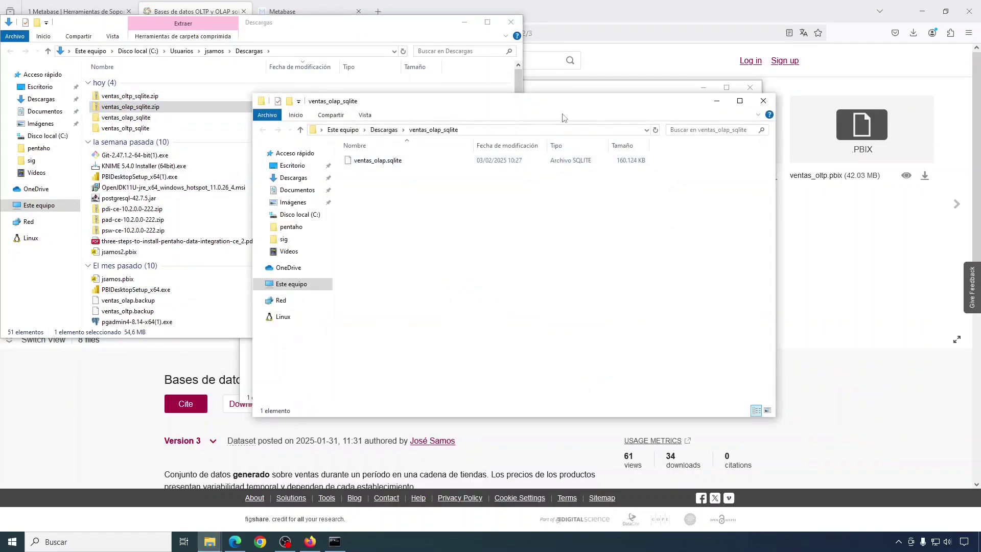
{"action": "left_click_drag", "start_coordinate": [573, 114], "coordinate": [705, 188]}
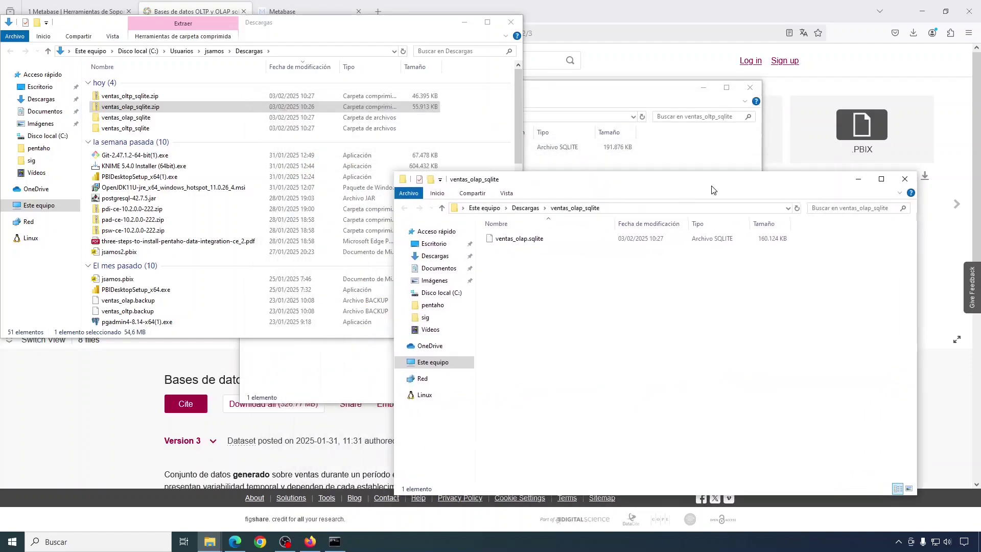
{"action": "left_click", "coordinate": [617, 96]}
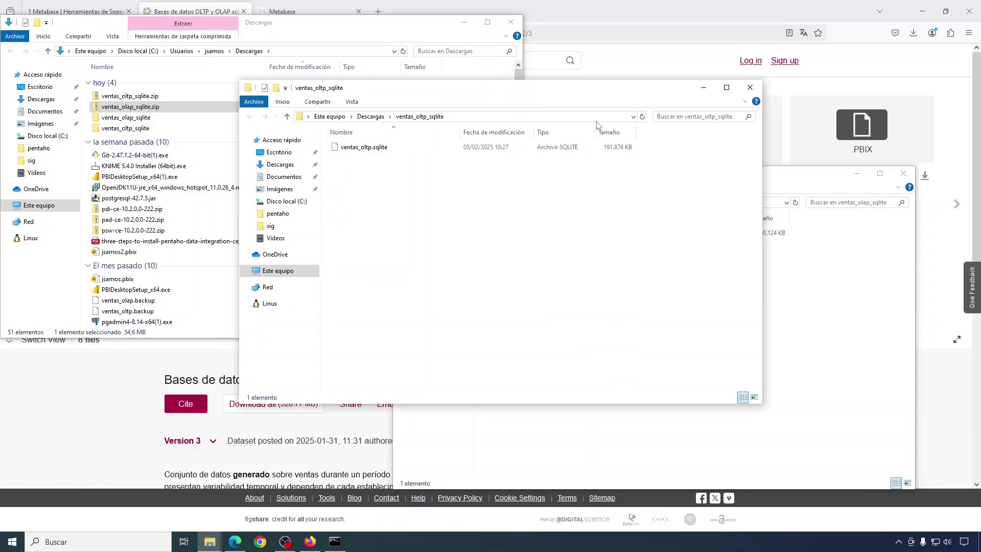
- Create a siscd folder in Documentos and copy ventas_oltp.sqlite into it
{"action": "right_click", "coordinate": [373, 148]}
{"action": "left_click", "coordinate": [282, 177]}
{"action": "right_click", "coordinate": [282, 177]}
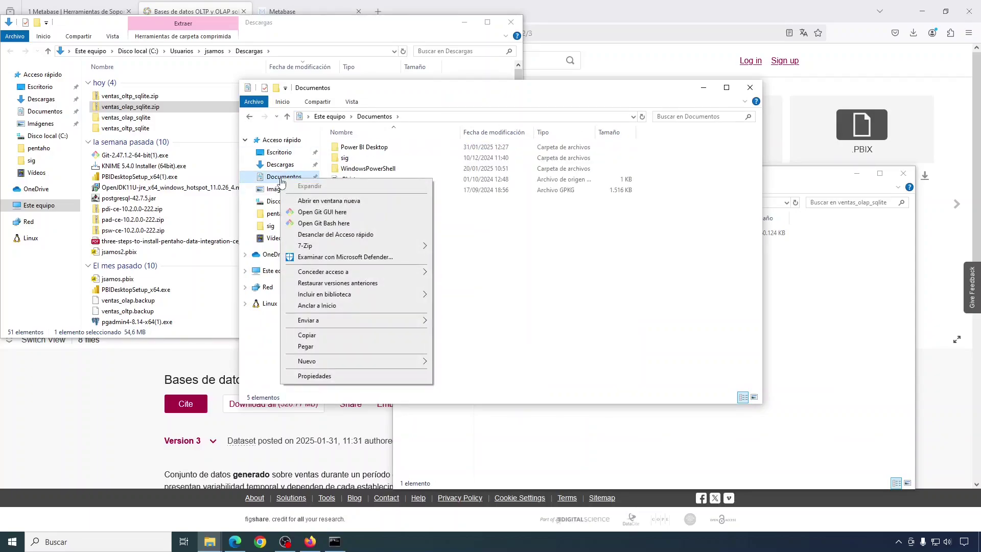
{"action": "mouse_move", "coordinate": [409, 361]}
{"action": "left_click", "coordinate": [459, 363]}
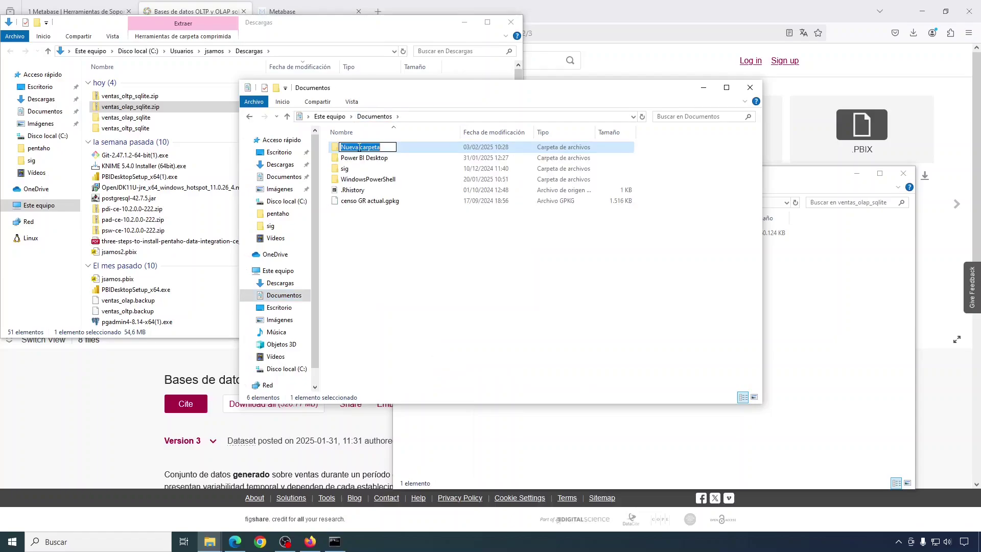
{"action": "type", "text": "SIScd"}
{"action": "key", "text": "Return"}
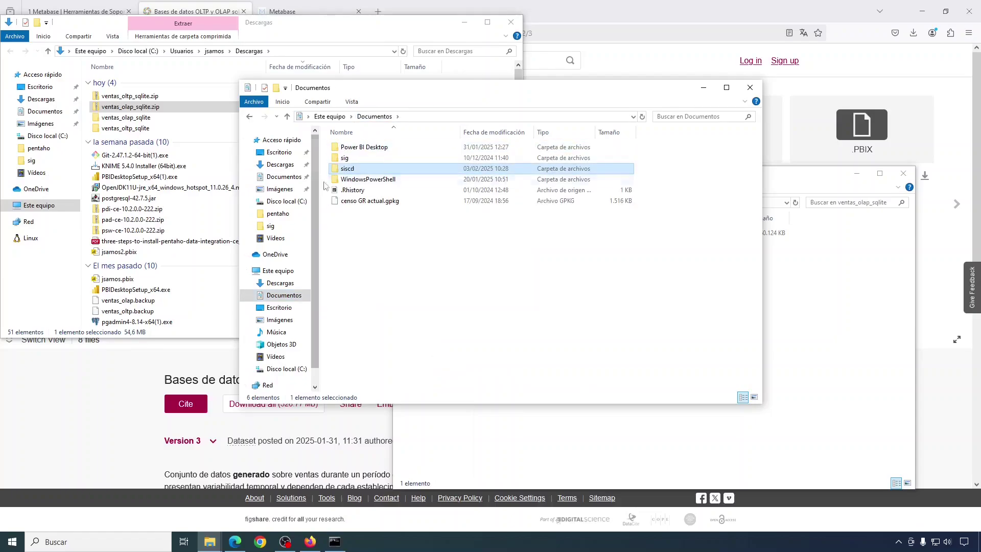
{"action": "key", "text": "Return"}
{"action": "right_click", "coordinate": [366, 196]}
{"action": "left_click", "coordinate": [391, 267]}
- Copy ventas_olap.sqlite into the siscd folder as well, then return to Metabase
{"action": "right_click", "coordinate": [518, 232]}
{"action": "left_click", "coordinate": [459, 154]}
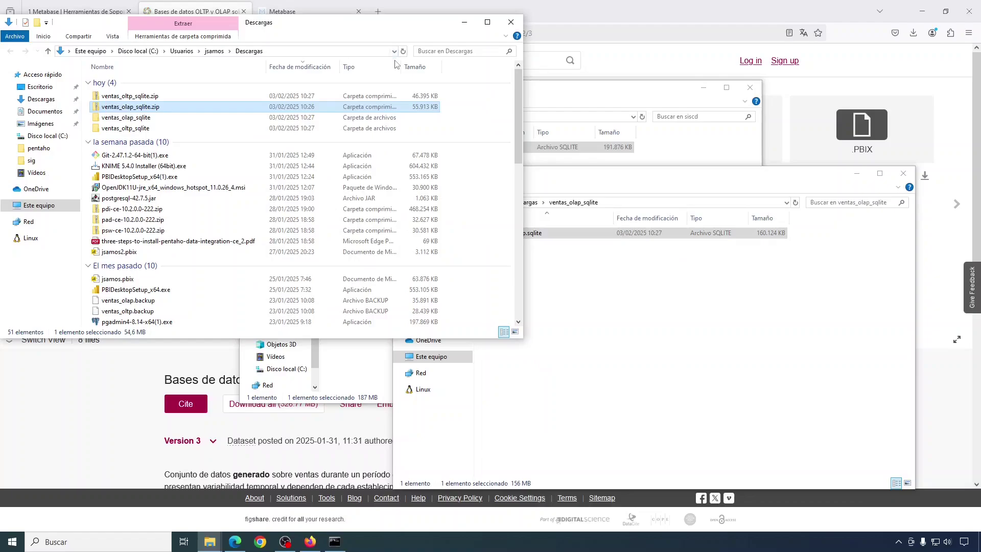
{"action": "left_click", "coordinate": [570, 168]}
{"action": "left_click", "coordinate": [570, 164]}
{"action": "right_click", "coordinate": [394, 199]}
{"action": "left_click", "coordinate": [408, 267]}
{"action": "left_click", "coordinate": [357, 219]}
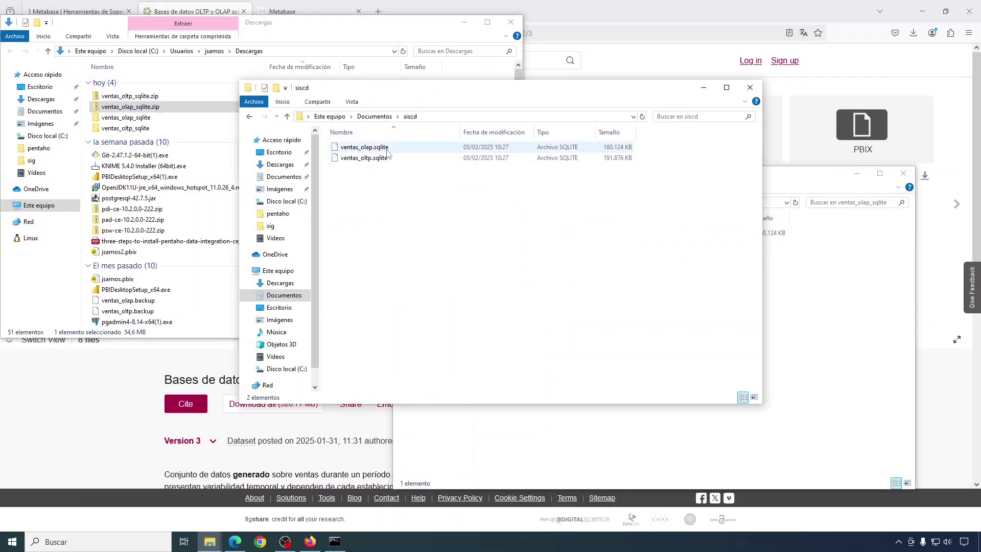
{"action": "left_click", "coordinate": [294, 16]}
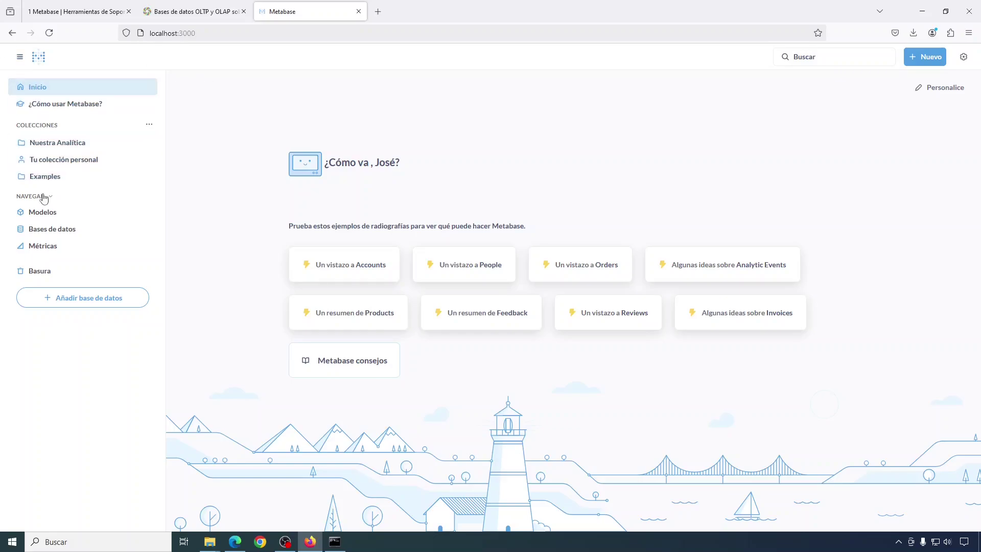
- Start adding a SQLite database with display name jsamos_oltp
{"action": "left_click", "coordinate": [47, 233]}
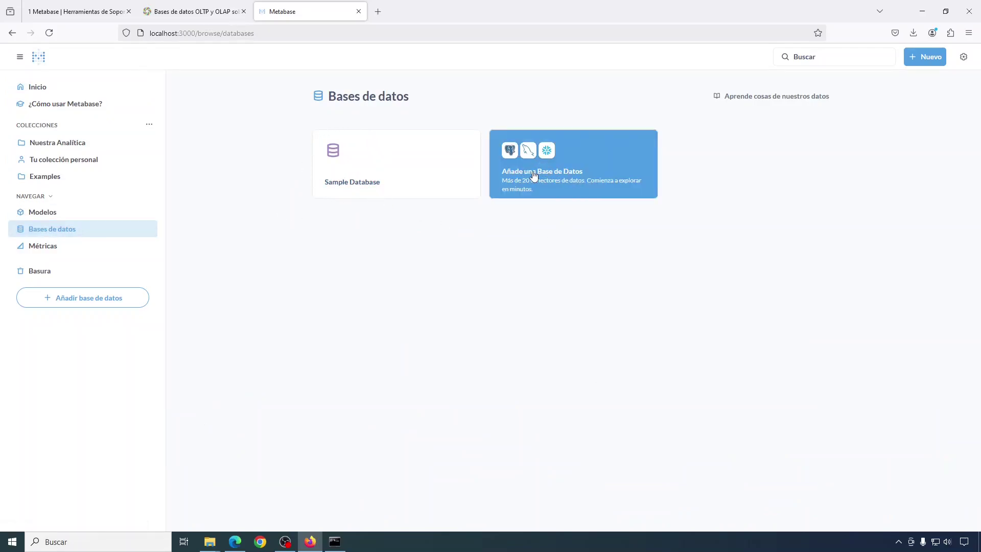
{"action": "left_click", "coordinate": [563, 171]}
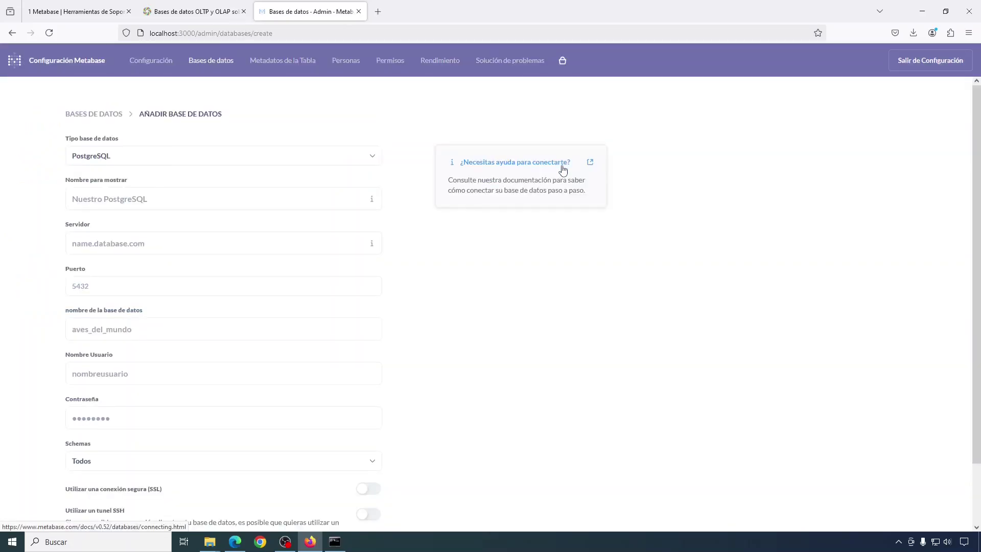
{"action": "left_click", "coordinate": [367, 161]}
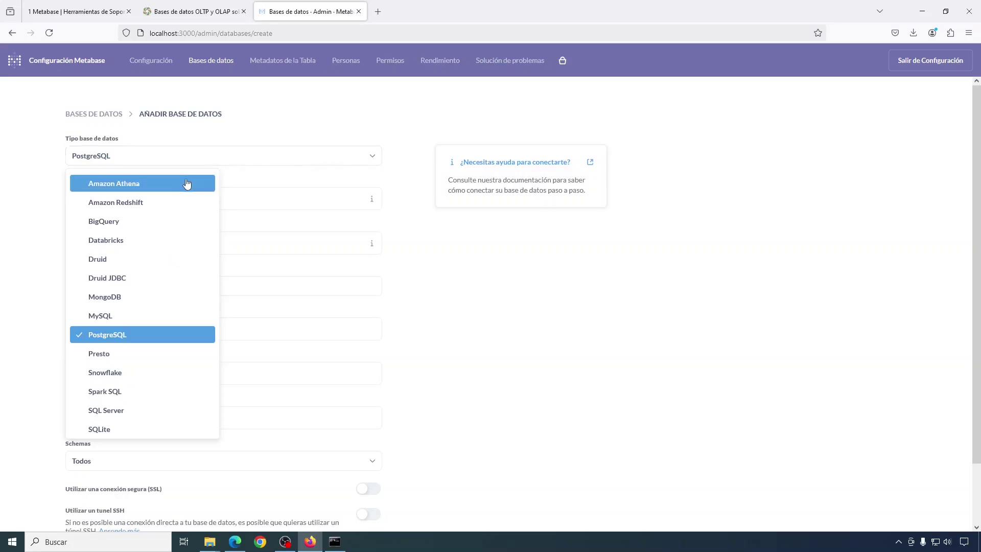
{"action": "left_click", "coordinate": [110, 433]}
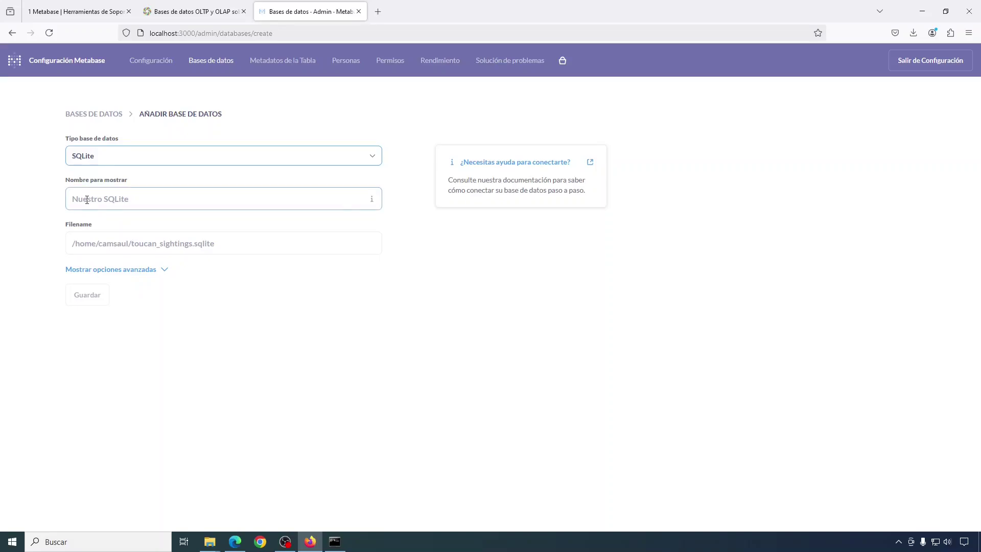
{"action": "left_click", "coordinate": [63, 254]}
{"action": "left_click", "coordinate": [113, 247]}
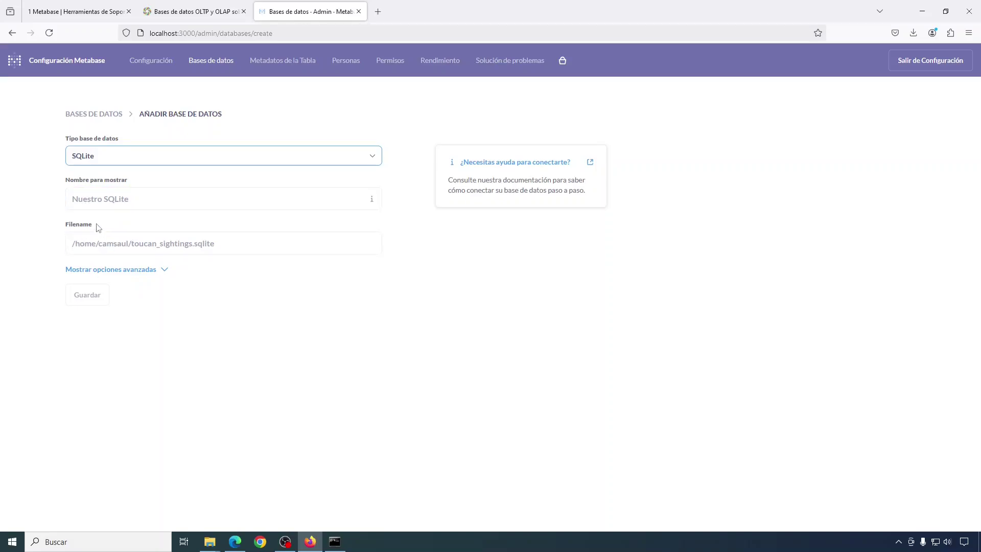
{"action": "key", "text": "shift+Tab"}
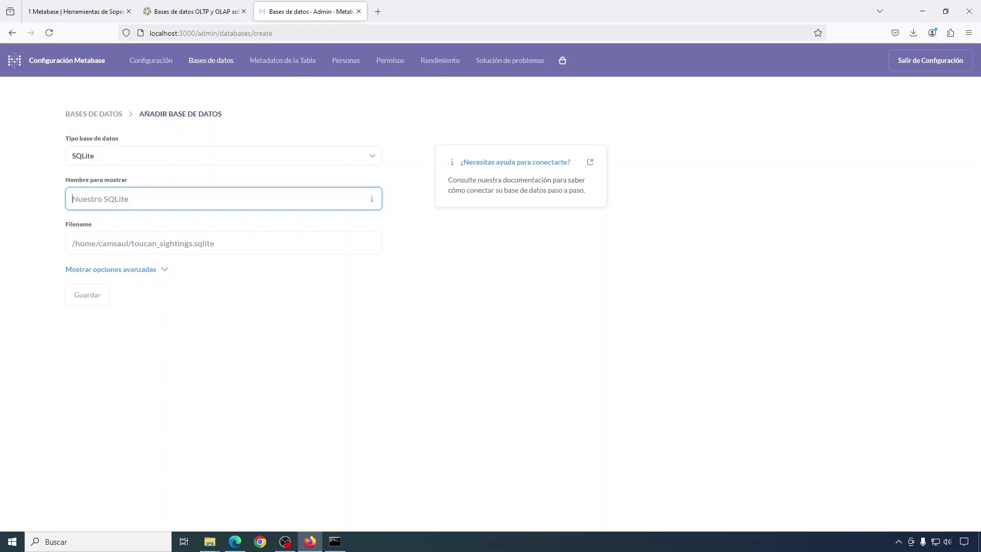
{"action": "type", "text": "jsam"}
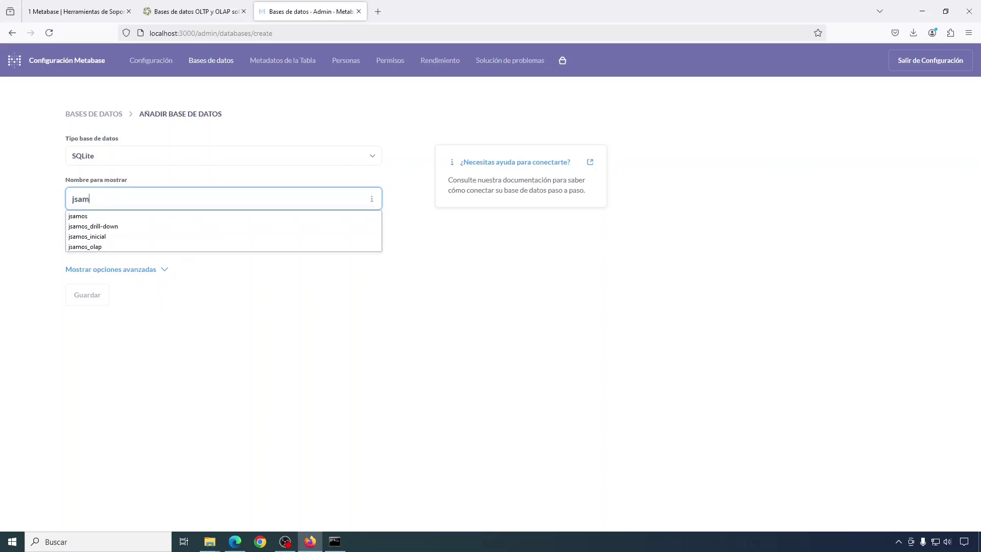
{"action": "type", "text": "os_"}
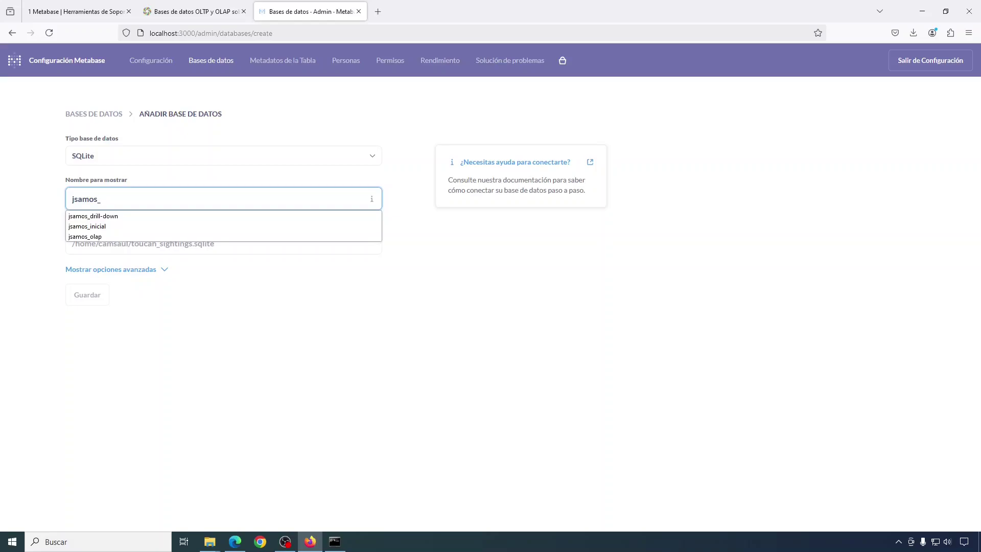
{"action": "type", "text": "oltp"}
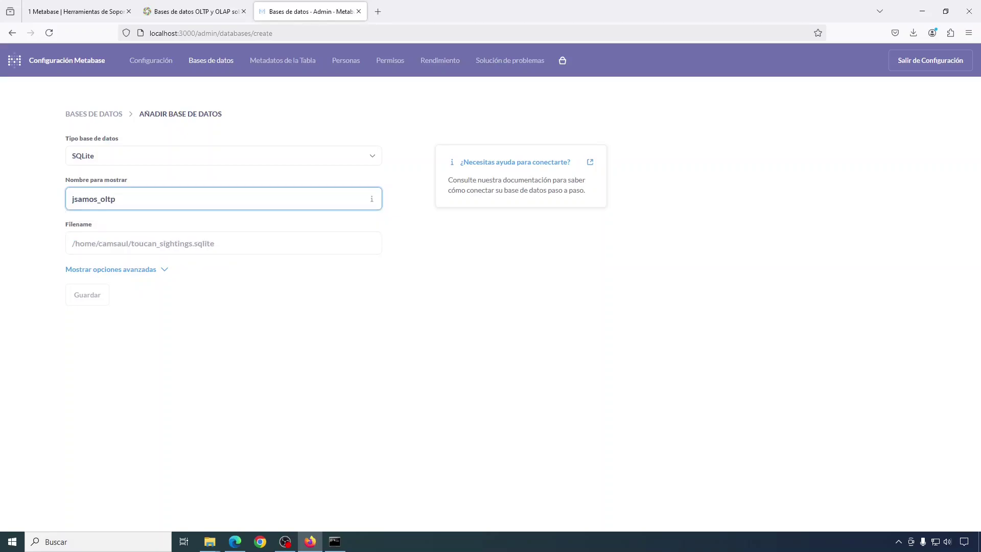
- Set Filename to the siscd folder path plus ventas_oltp.sqlite and save the connection
{"action": "left_click", "coordinate": [81, 240]}
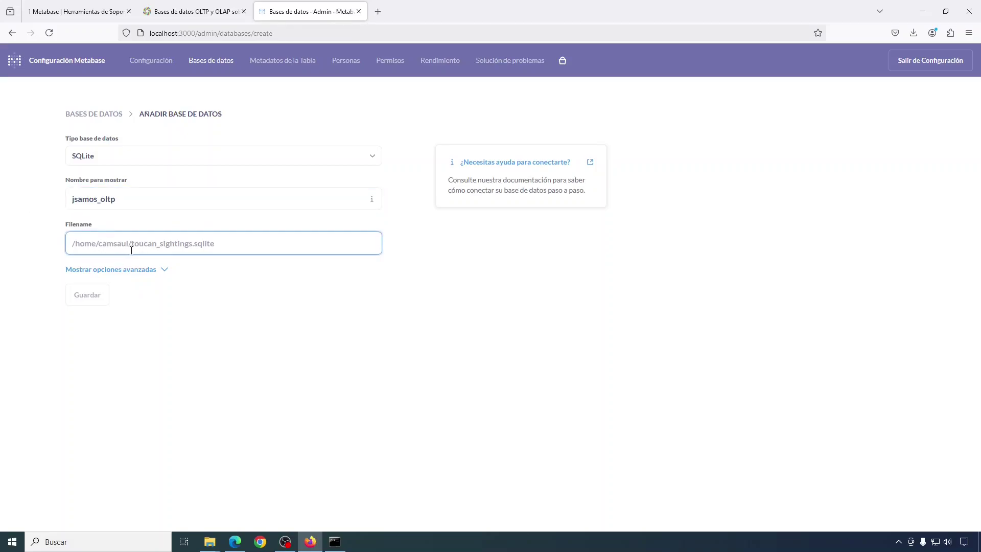
{"action": "left_click", "coordinate": [210, 542]}
{"action": "left_click", "coordinate": [333, 490]}
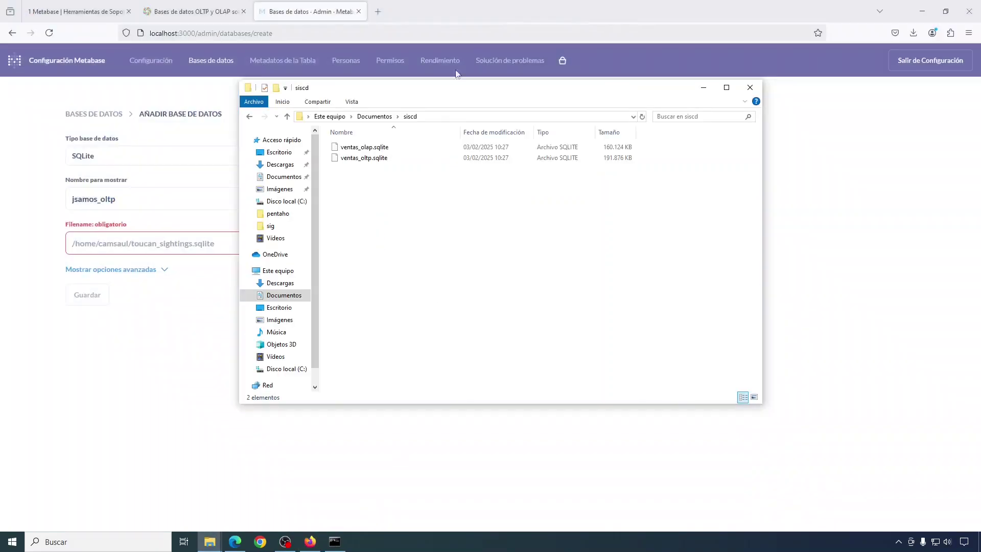
{"action": "left_click", "coordinate": [386, 116]}
{"action": "key", "text": "ctrl+c"}
{"action": "right_click", "coordinate": [386, 117]}
{"action": "key", "text": "ctrl+v"}
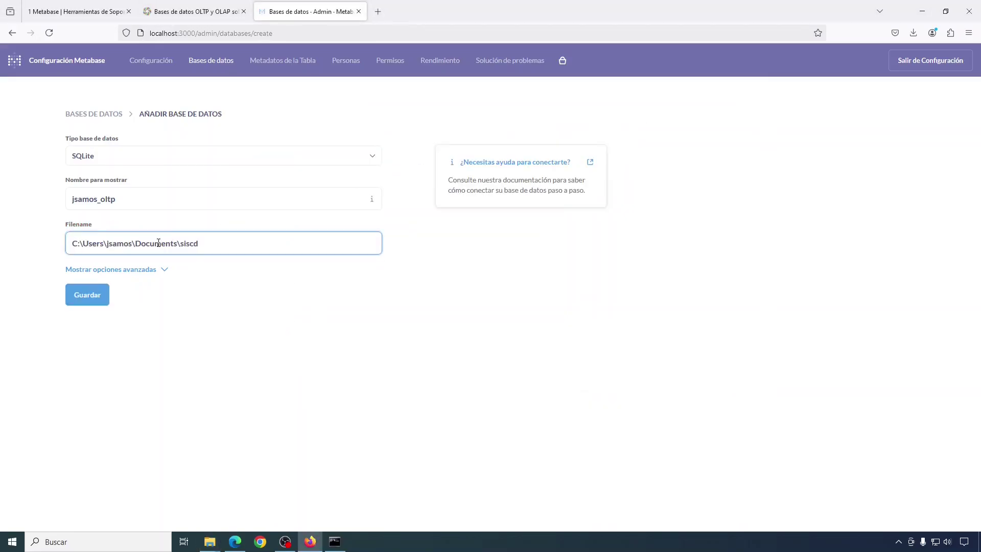
{"action": "type", "text": "\\"}
{"action": "key", "text": "alt+Tab"}
{"action": "left_click", "coordinate": [361, 158]}
{"action": "key", "text": "F2"}
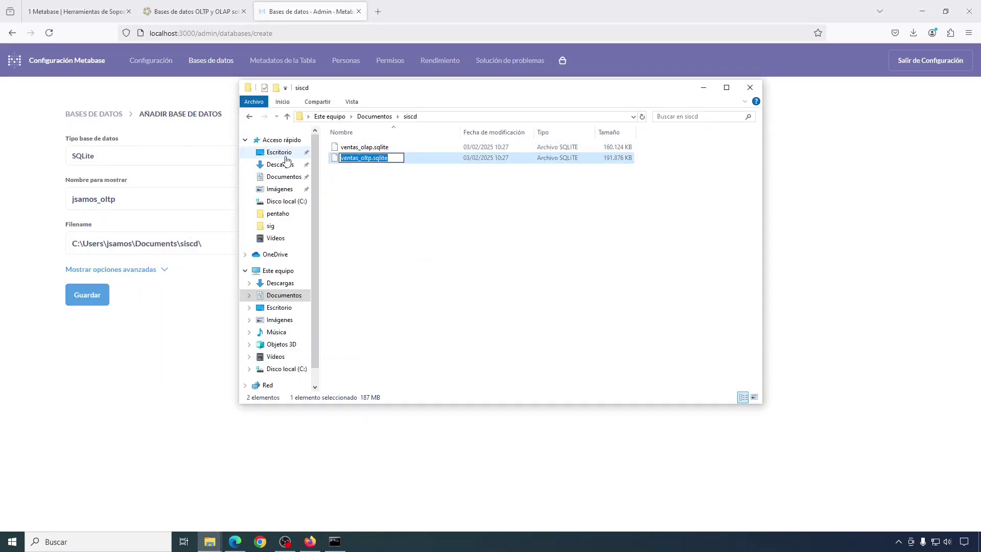
{"action": "key", "text": "alt+Tab"}
{"action": "type", "text": "ventas_oltp.sqlite"}
{"action": "left_click", "coordinate": [88, 296]}
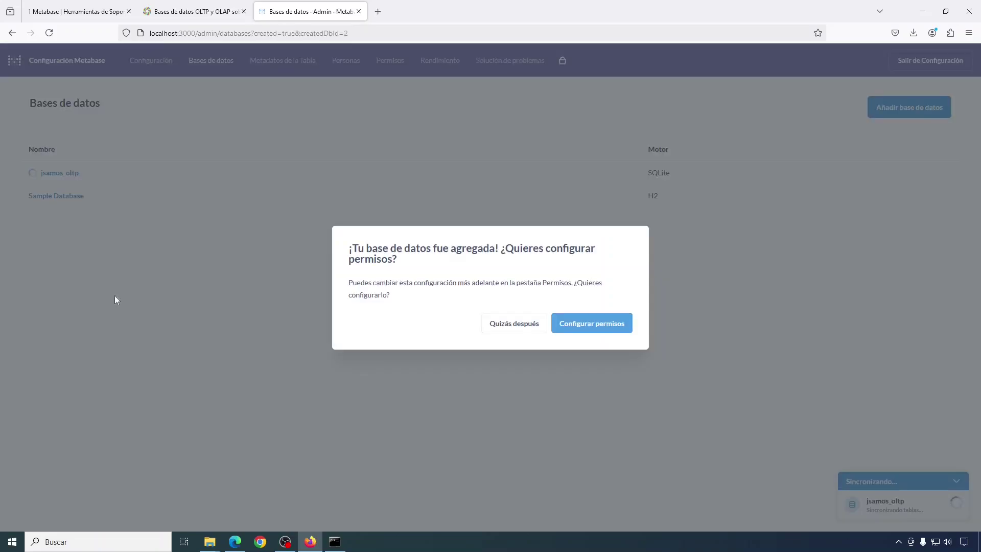
- Review the new database's permissions page, then exit admin settings to the home page
{"action": "left_click", "coordinate": [588, 329]}
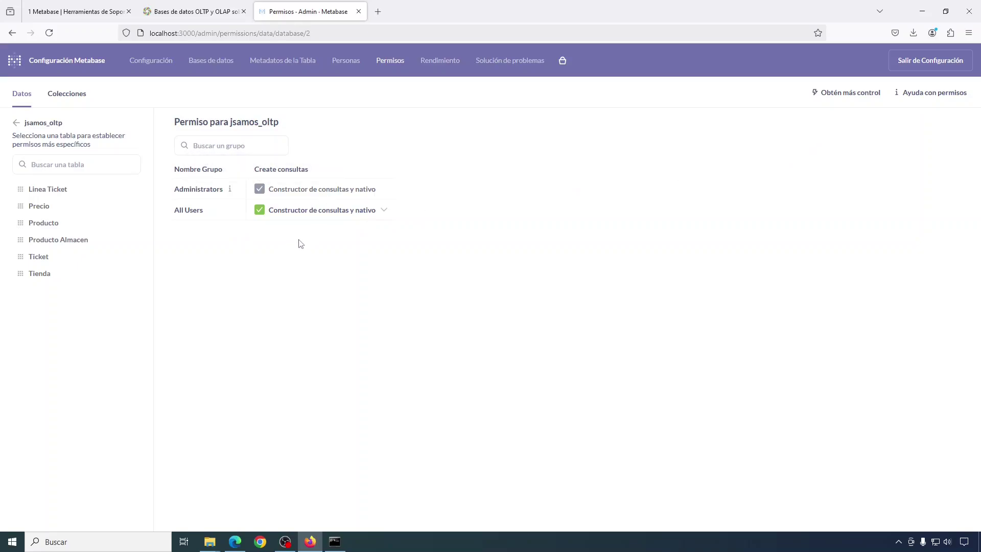
{"action": "left_click", "coordinate": [930, 61]}
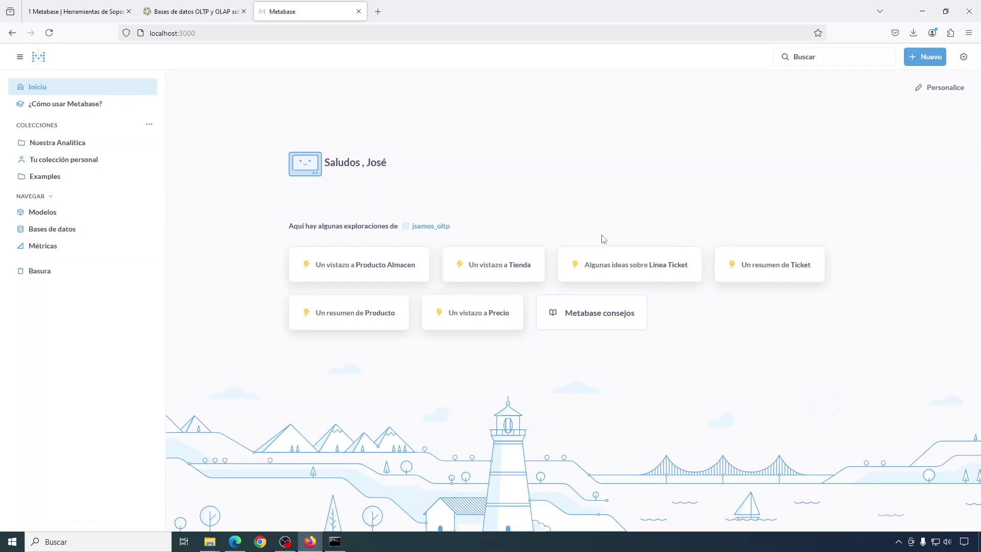
{"action": "key", "text": "ctrl+1"}
{"action": "scroll", "coordinate": [576, 254], "scroll_direction": "down", "scroll_amount": 5}
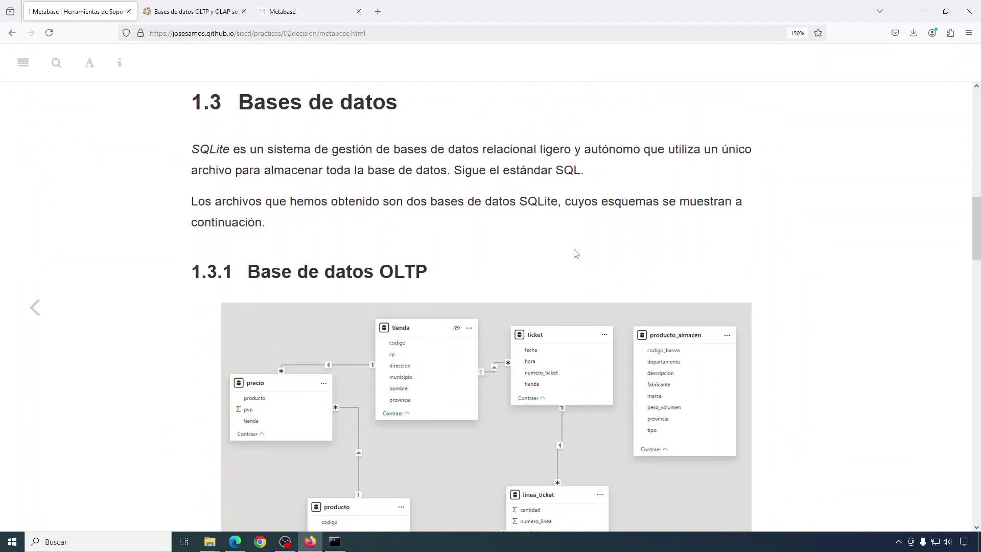
{"action": "scroll", "coordinate": [576, 253], "scroll_direction": "down", "scroll_amount": 2}
{"action": "scroll", "coordinate": [576, 253], "scroll_direction": "up", "scroll_amount": 1}
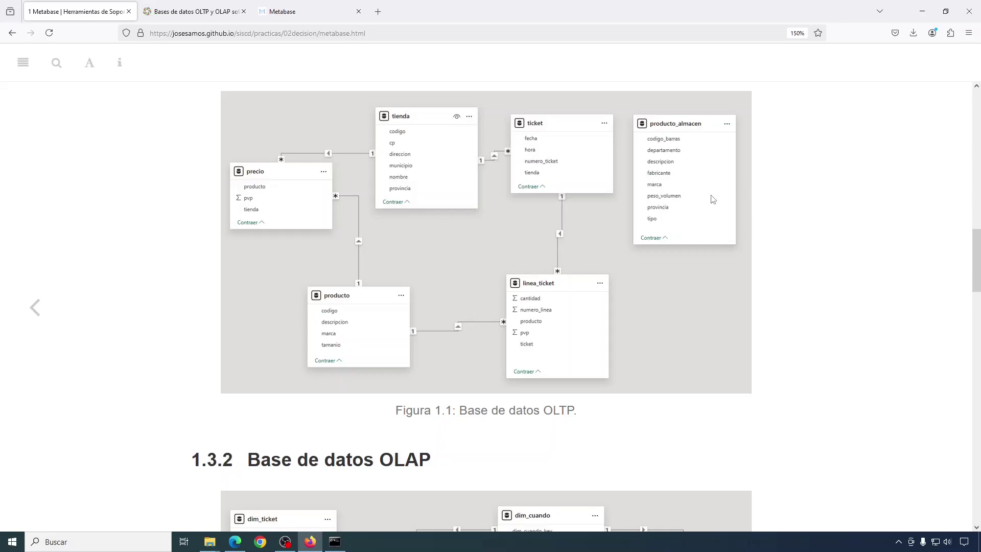
{"action": "left_click", "coordinate": [292, 12]}
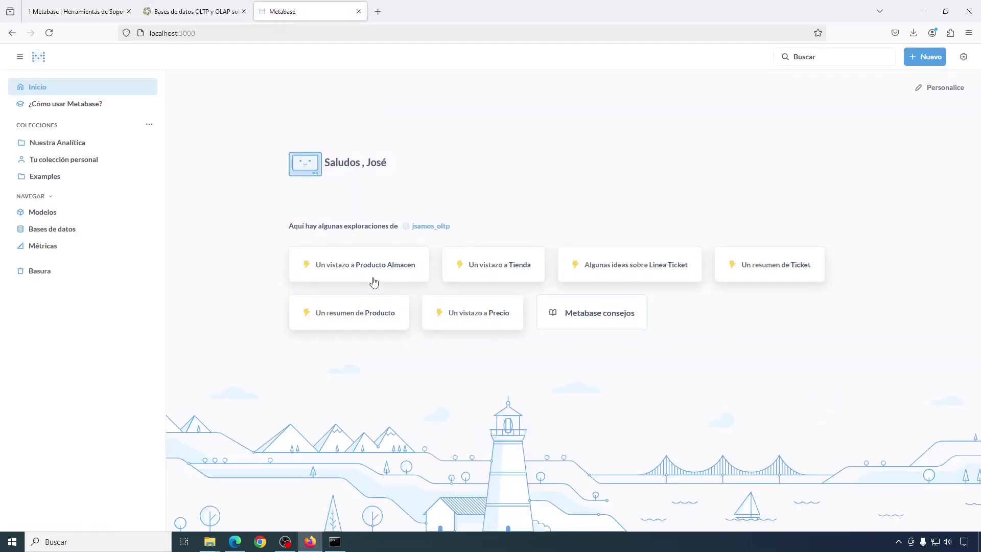
{"action": "left_click", "coordinate": [47, 7]}
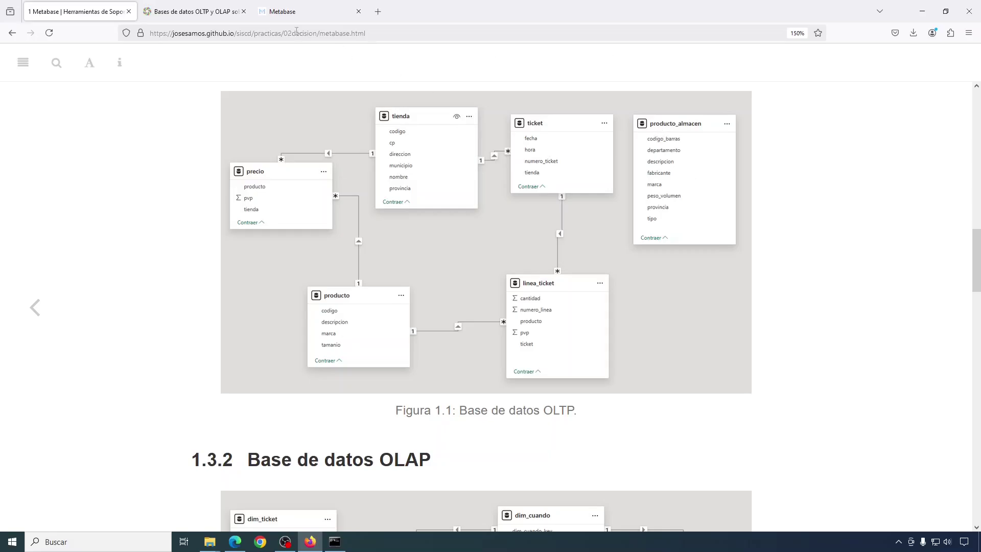
{"action": "left_click", "coordinate": [302, 14]}
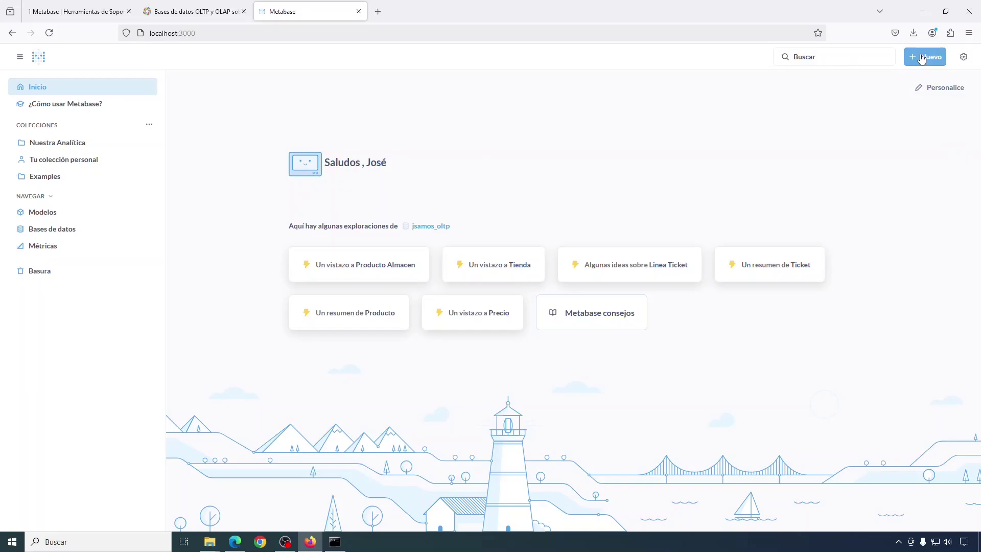
- Start a new question using the Producto Almacen table from jsamos_oltp
{"action": "left_click", "coordinate": [922, 59]}
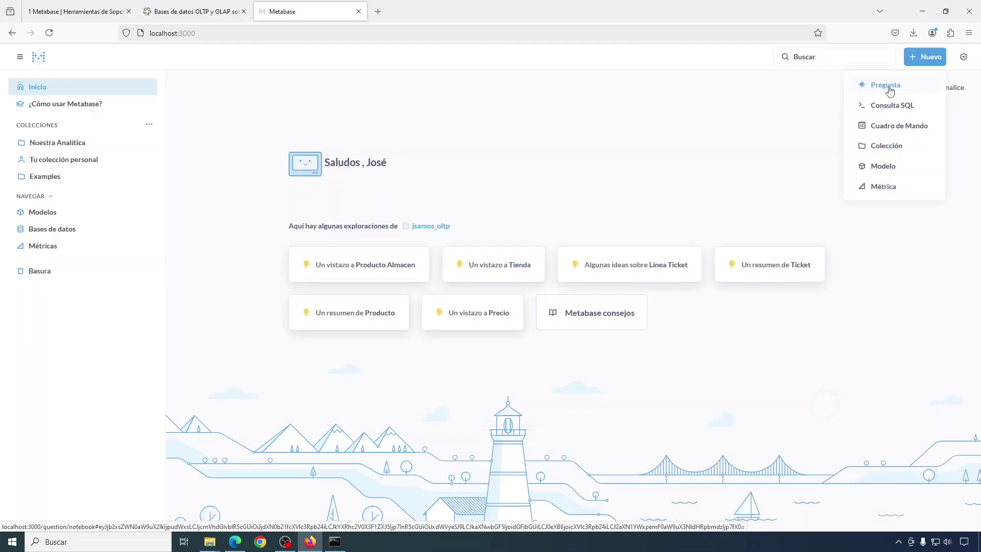
{"action": "left_click", "coordinate": [889, 88]}
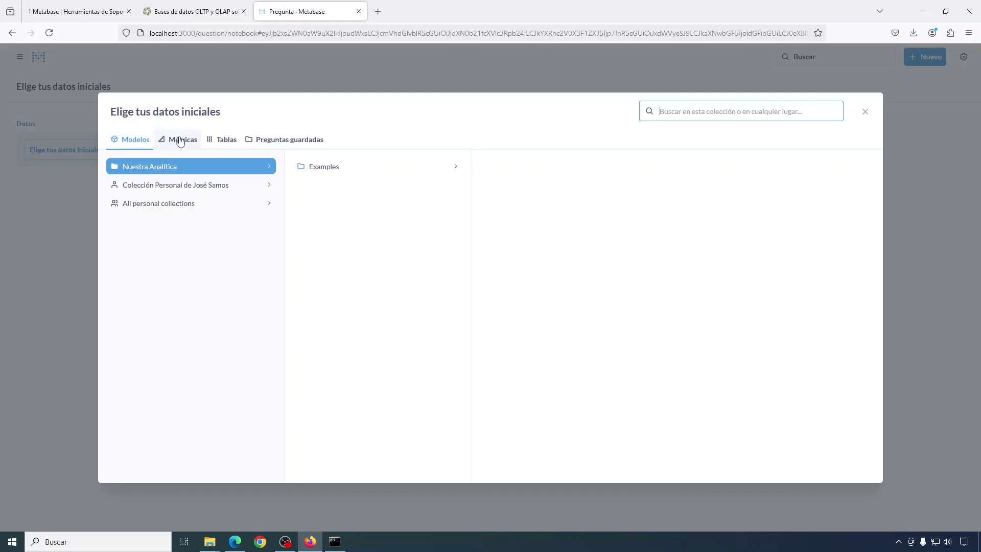
{"action": "left_click", "coordinate": [226, 142]}
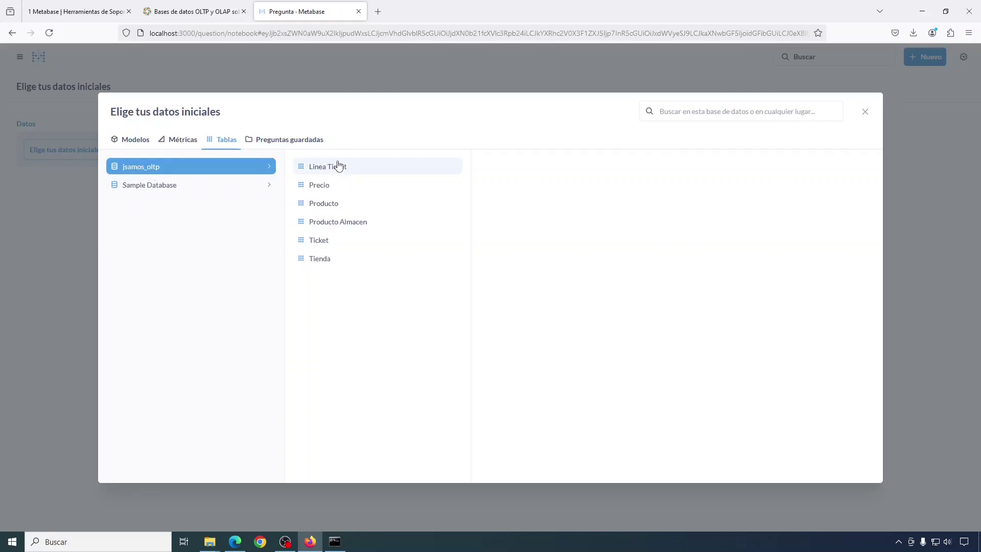
{"action": "left_click", "coordinate": [329, 228]}
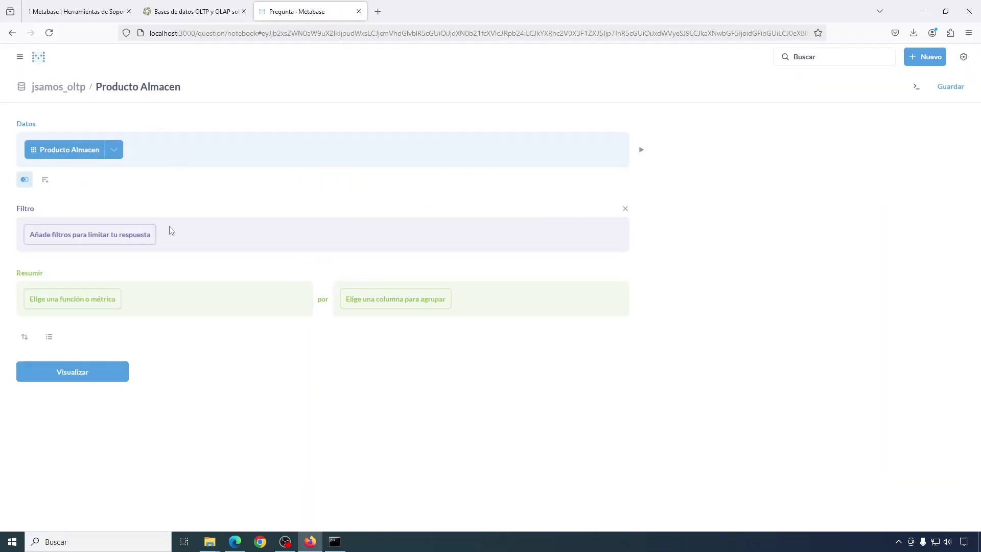
- Show the question's generated SQL and preview the Producto Almacen rows
{"action": "left_click", "coordinate": [917, 91]}
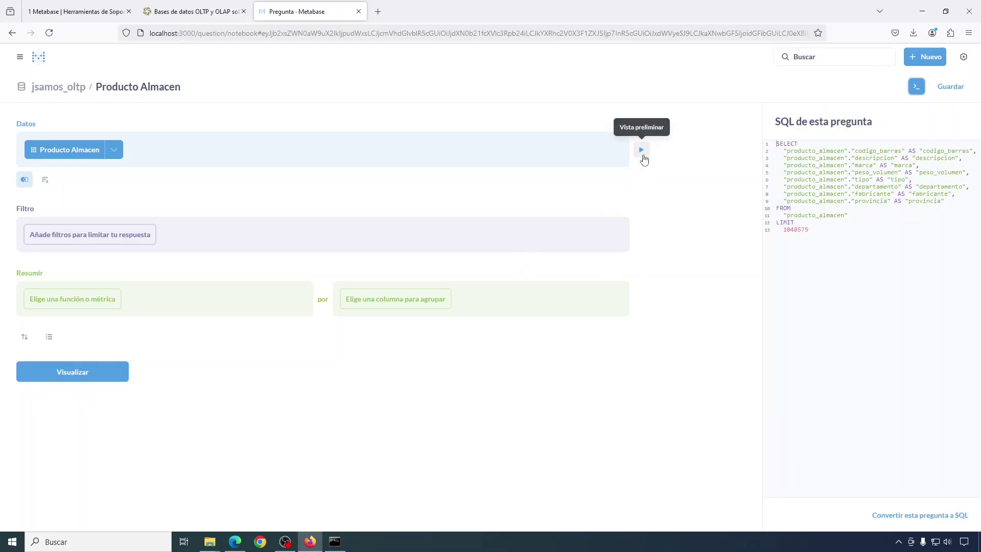
{"action": "left_click", "coordinate": [642, 152]}
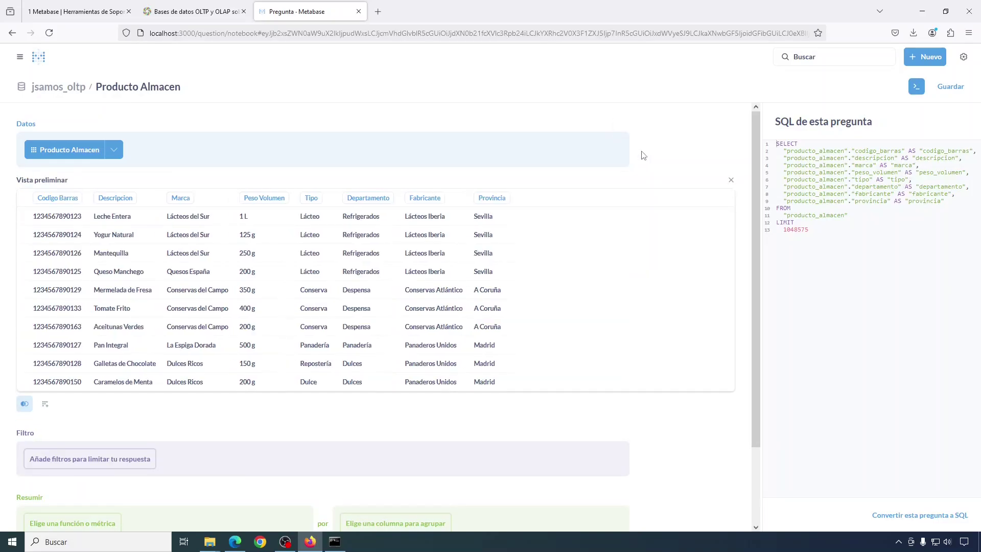
{"action": "left_click", "coordinate": [730, 184]}
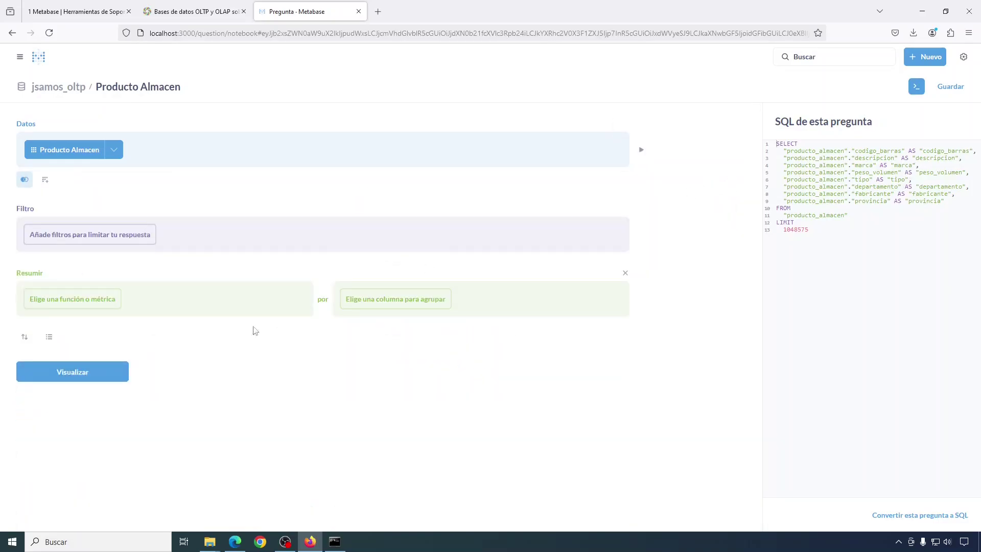
- Run the question to see all rows, then return to the editor to inspect the SQL table name
{"action": "left_click", "coordinate": [76, 376]}
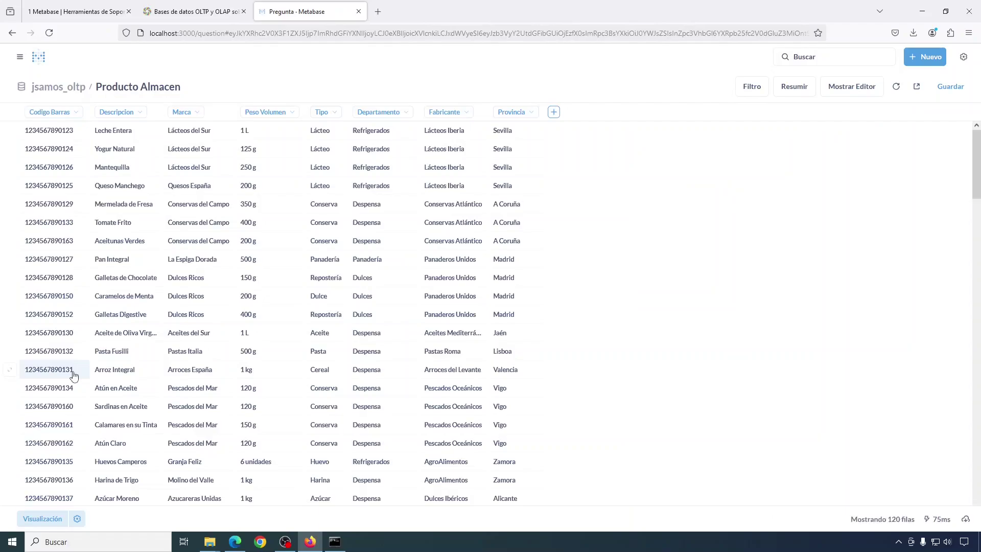
{"action": "left_click", "coordinate": [848, 87]}
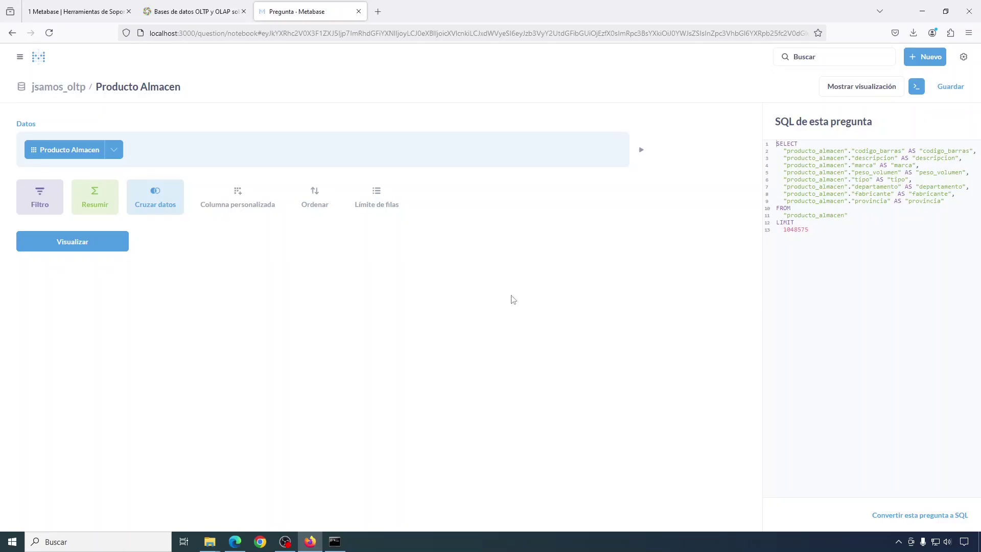
{"action": "double_click", "coordinate": [797, 216]}
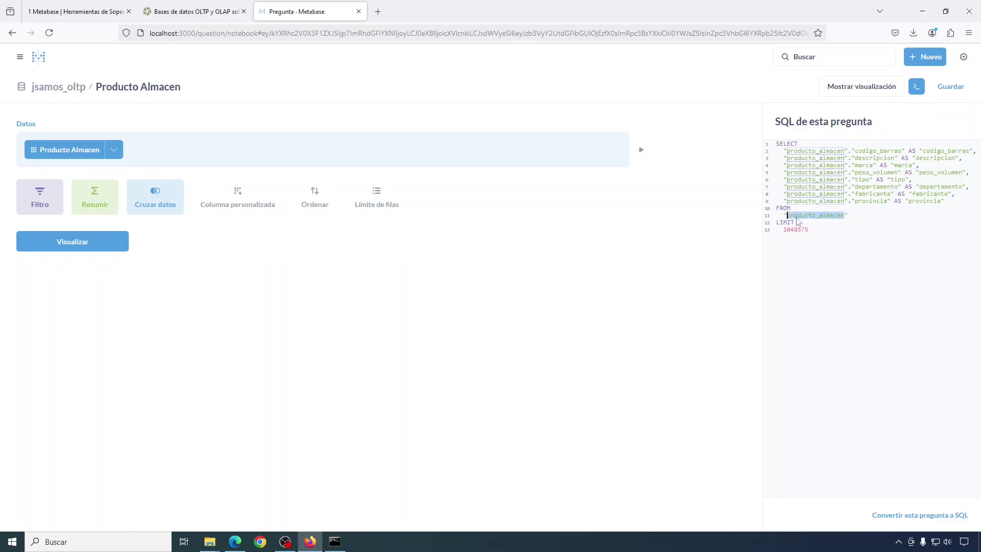
{"action": "left_click", "coordinate": [778, 315]}
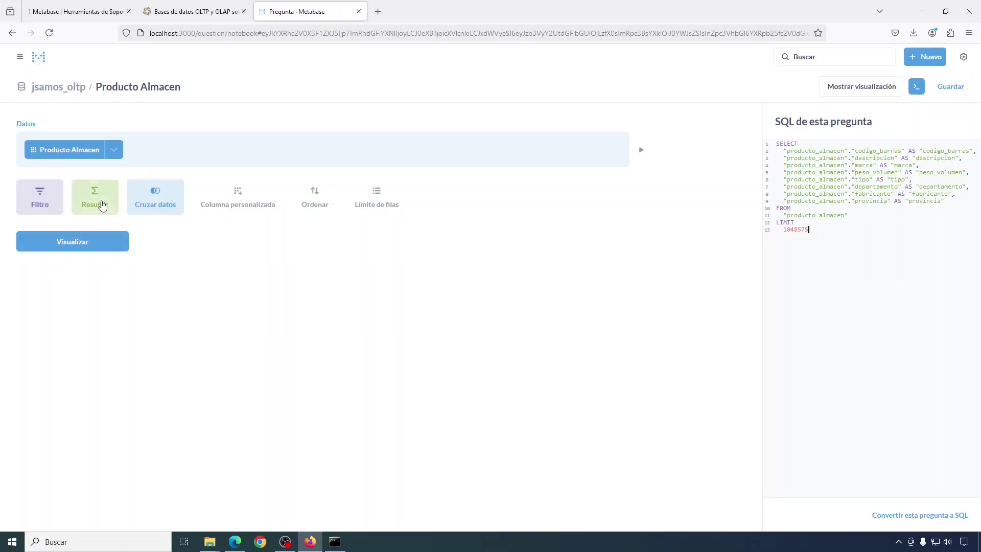
- Count rows grouped by Departamento and run it as a bar chart
{"action": "left_click", "coordinate": [99, 200]}
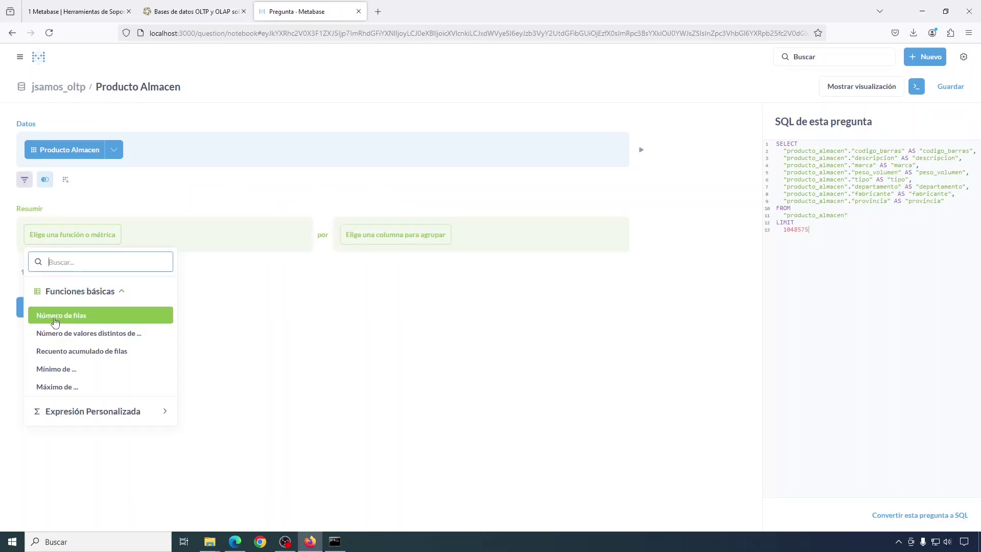
{"action": "left_click", "coordinate": [55, 320]}
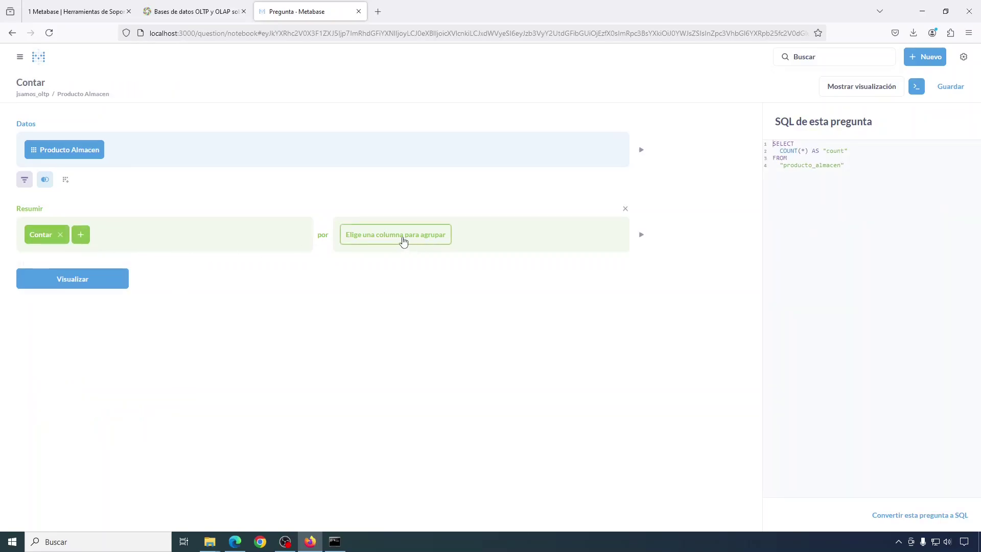
{"action": "left_click", "coordinate": [403, 241]}
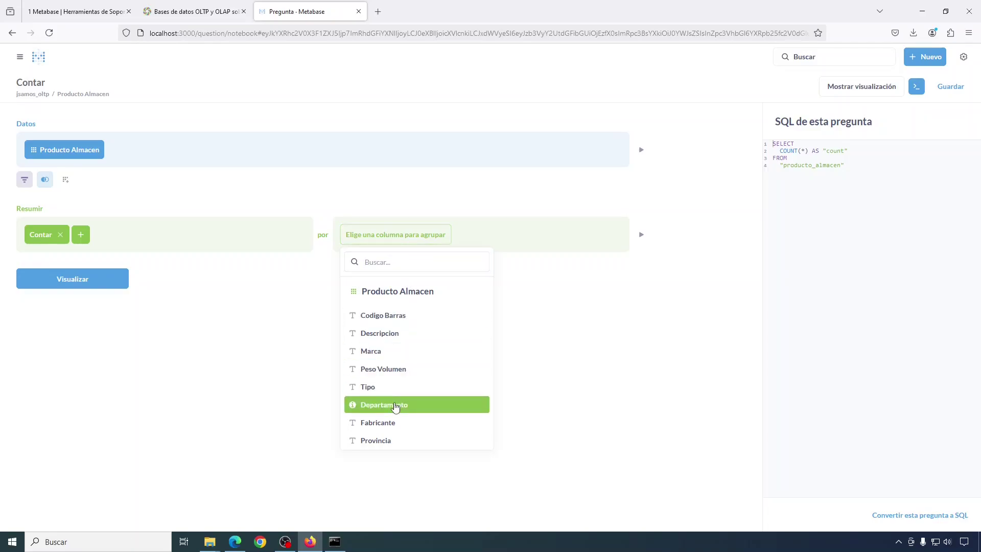
{"action": "left_click", "coordinate": [395, 405]}
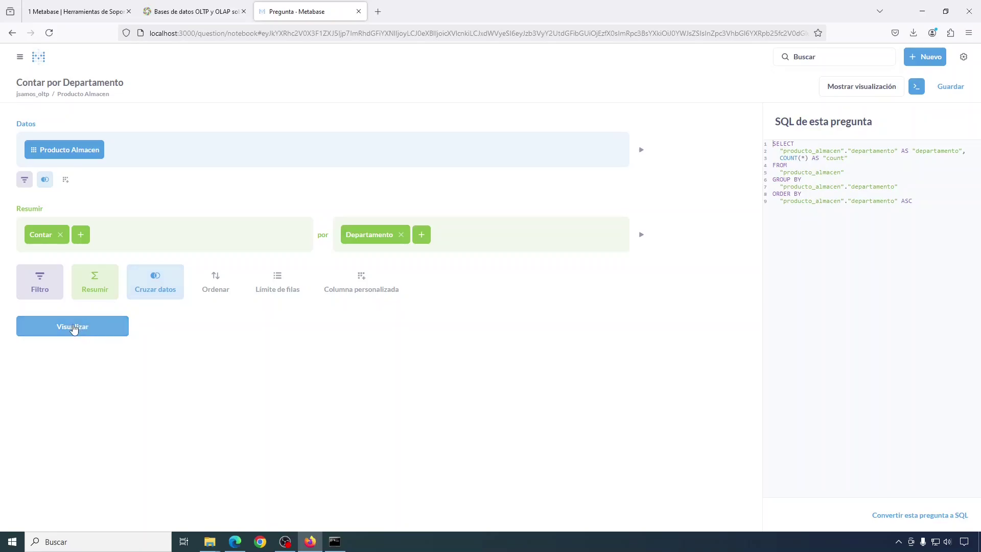
{"action": "left_click", "coordinate": [73, 327]}
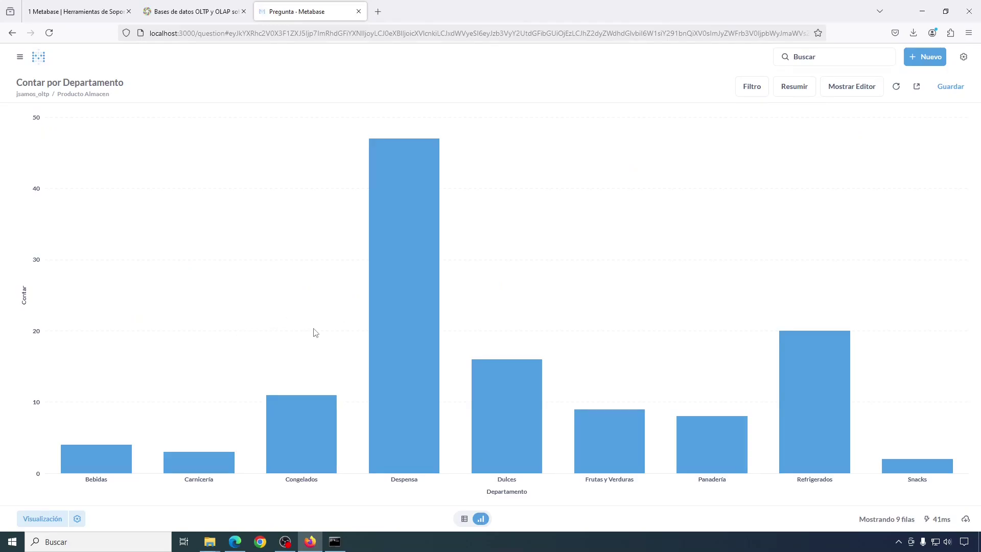
- View the department counts as a table, reopen the editor, and check the OLTP diagram in the docs
{"action": "left_click", "coordinate": [464, 519]}
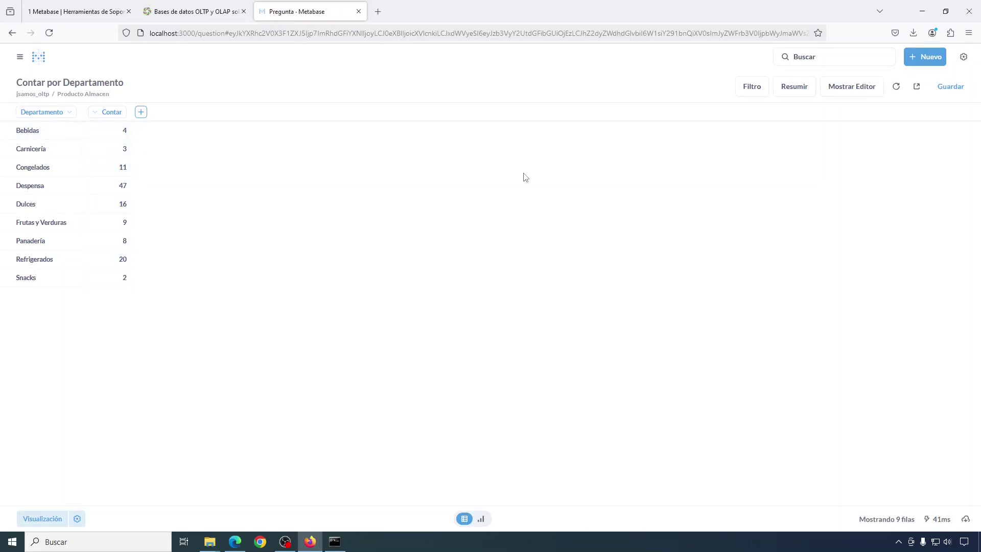
{"action": "left_click", "coordinate": [852, 88]}
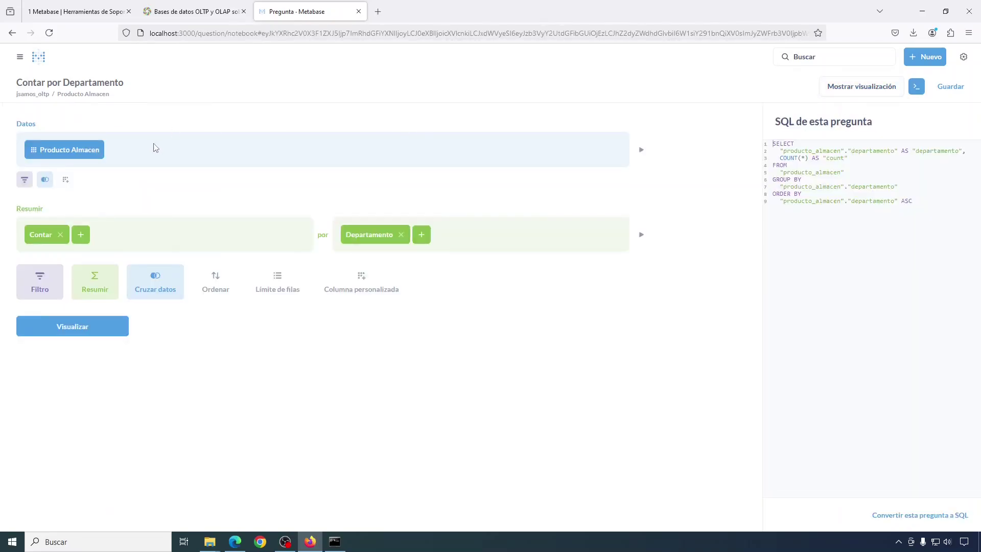
{"action": "left_click", "coordinate": [87, 11]}
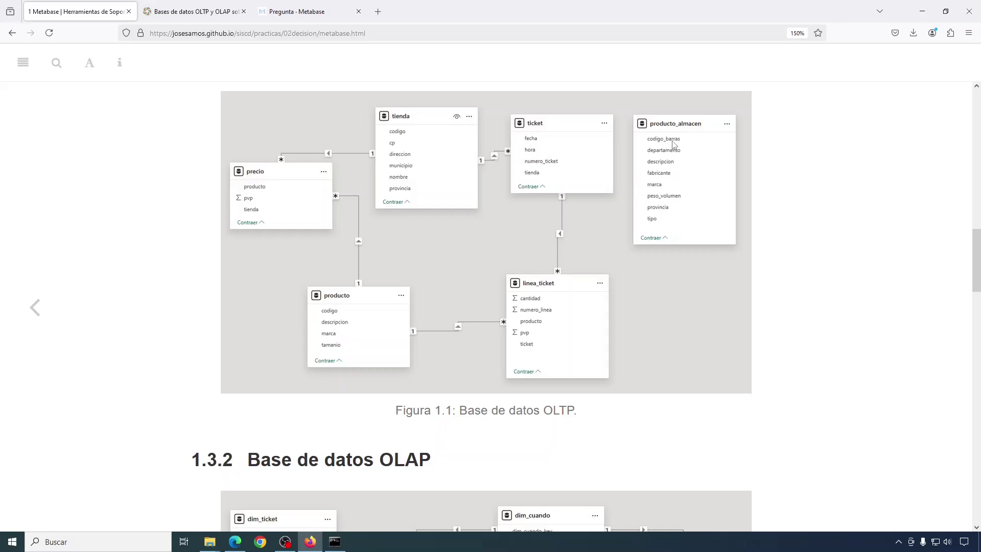
{"action": "left_click", "coordinate": [309, 14]}
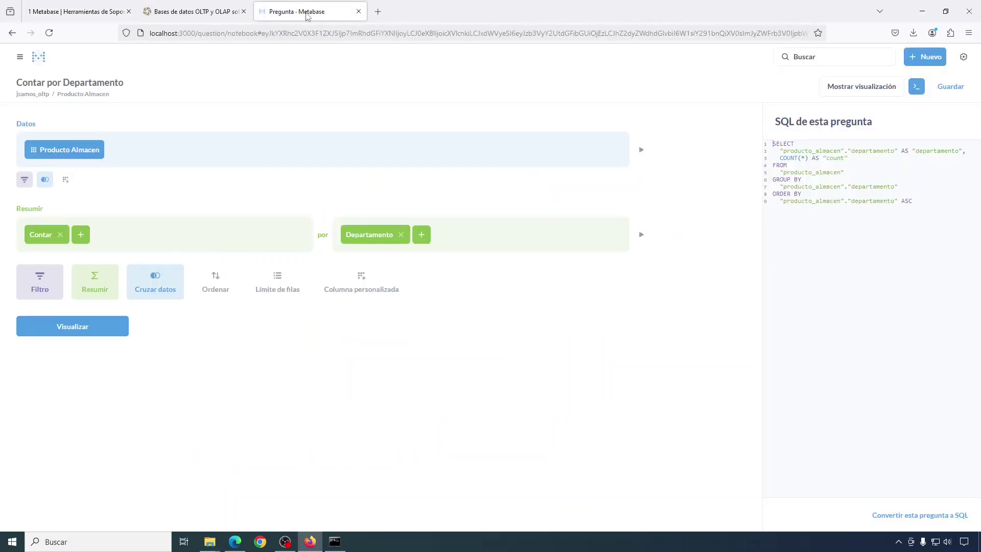
- Join the Producto table on Codigo Barras = Codigo and preview the results
{"action": "left_click", "coordinate": [45, 179]}
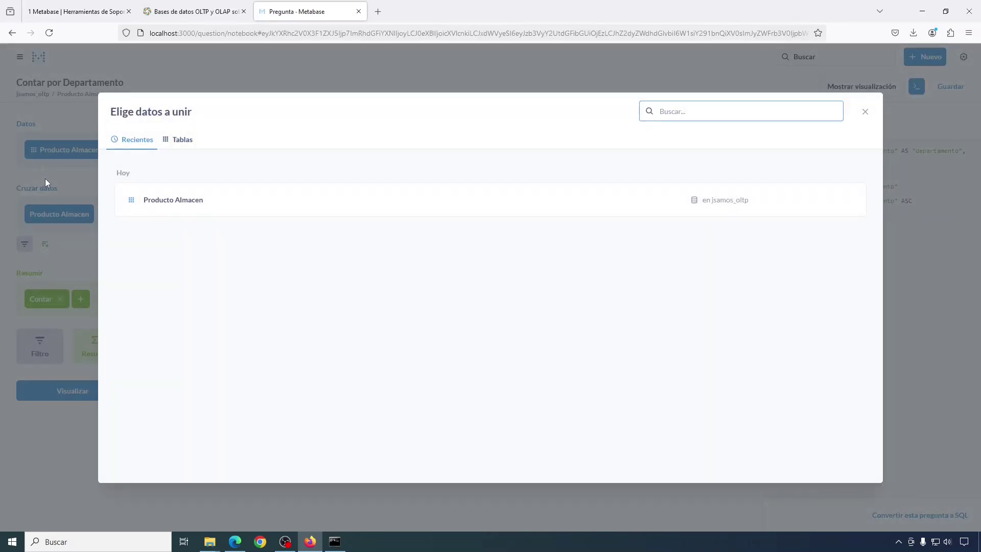
{"action": "left_click", "coordinate": [183, 143]}
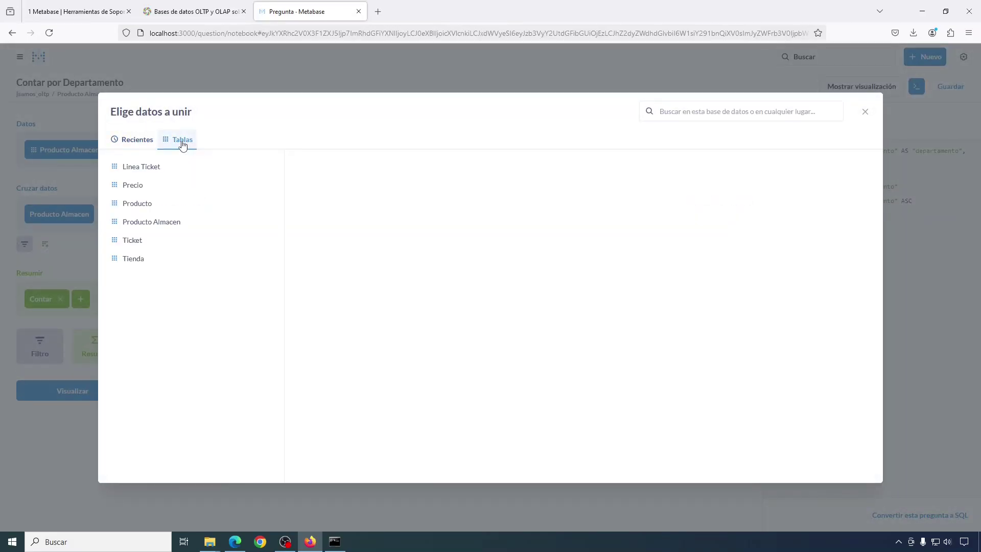
{"action": "left_click", "coordinate": [137, 204]}
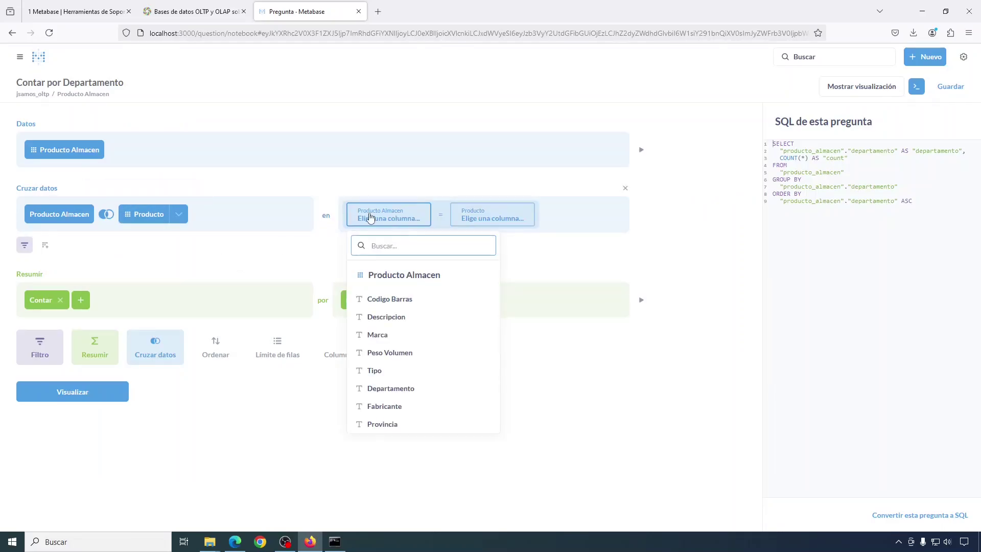
{"action": "left_click", "coordinate": [389, 299]}
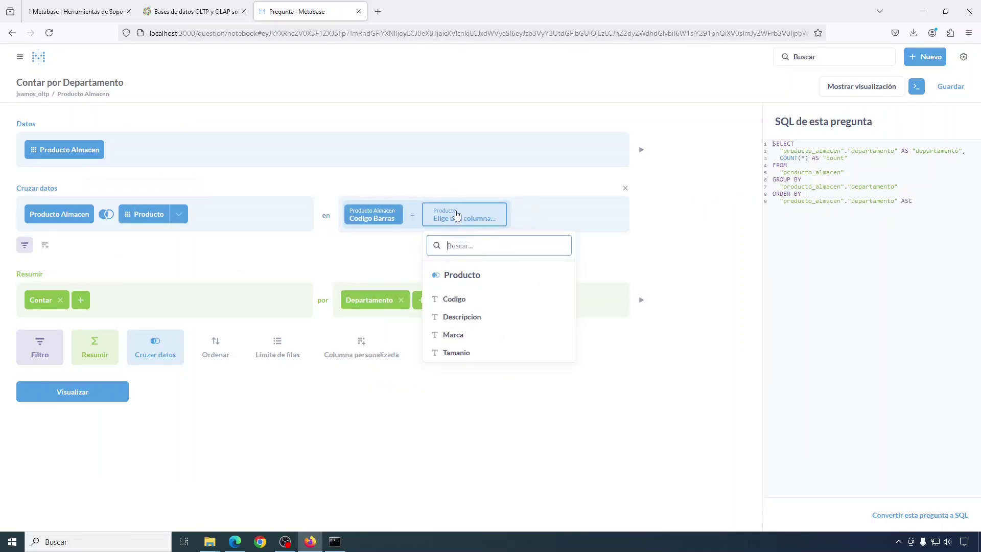
{"action": "left_click", "coordinate": [452, 299]}
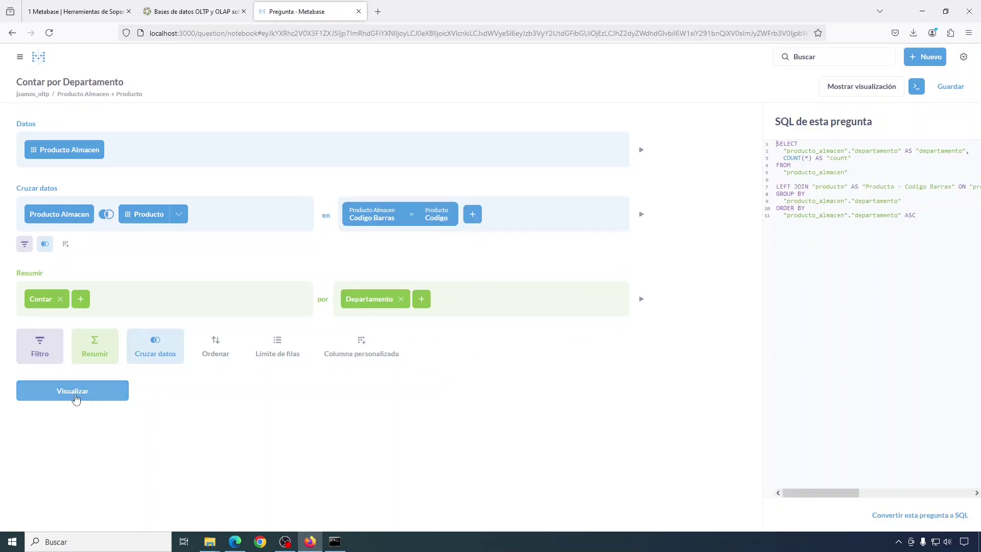
{"action": "left_click", "coordinate": [72, 393]}
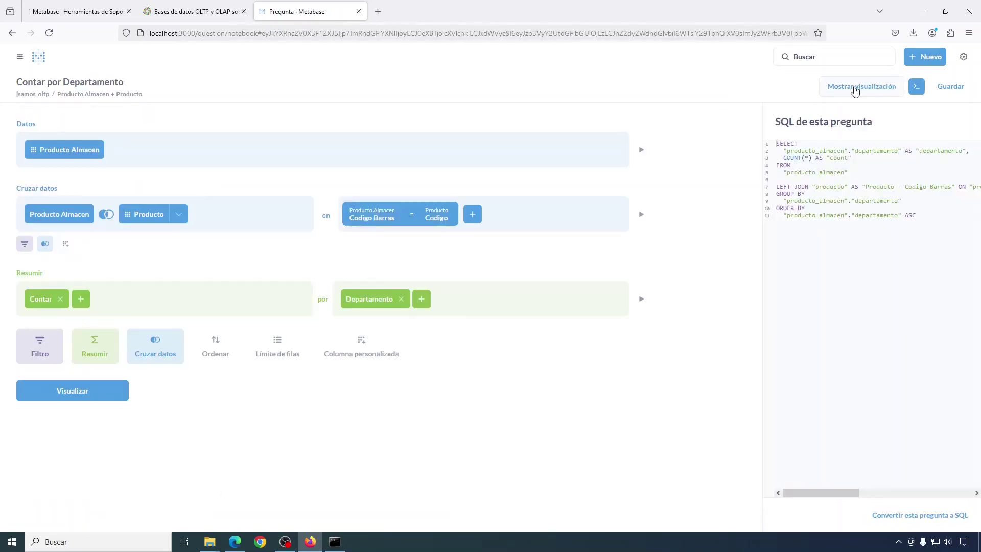
- Set the Producto join type to Unión interna and review the OLTP diagram page
{"action": "left_click", "coordinate": [106, 219]}
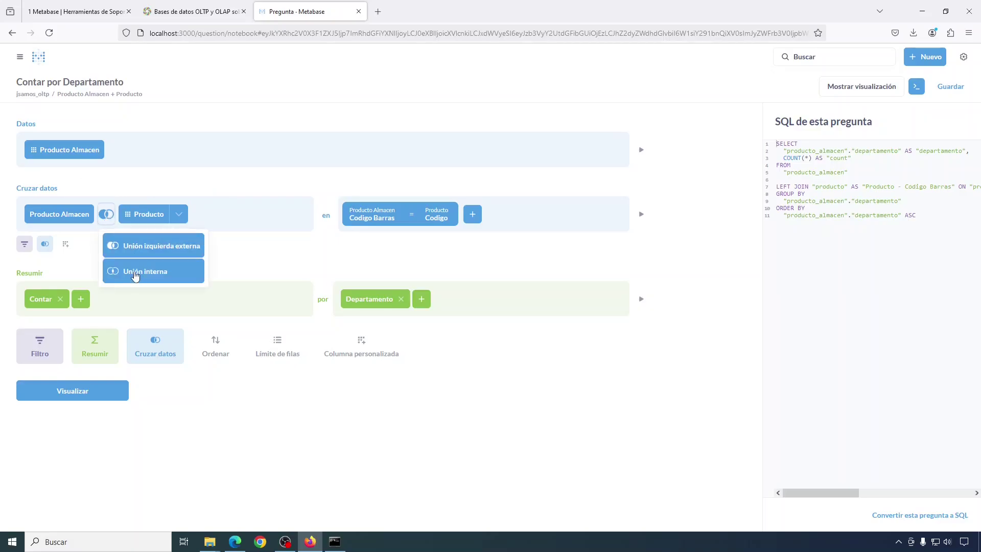
{"action": "left_click", "coordinate": [146, 271]}
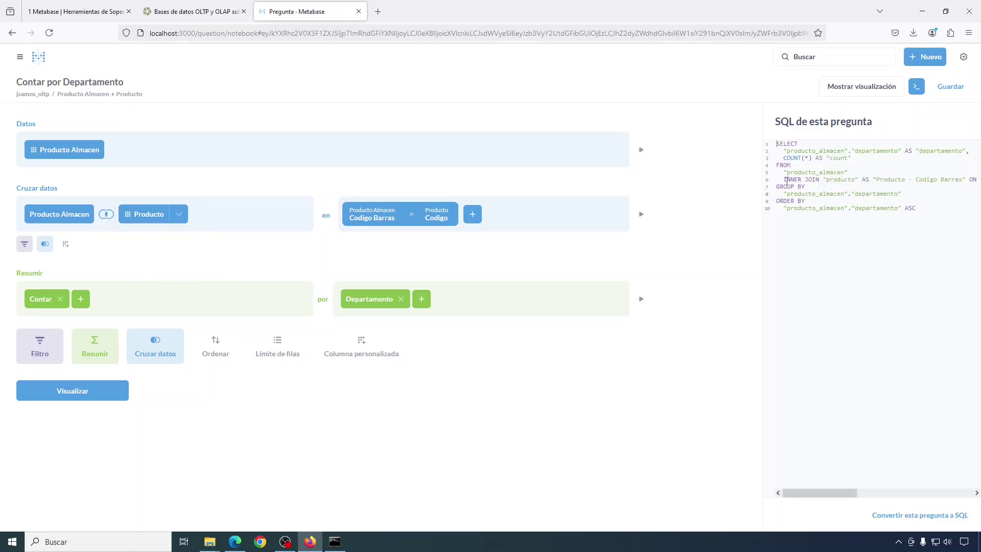
{"action": "double_click", "coordinate": [794, 180]}
{"action": "left_click", "coordinate": [110, 217]}
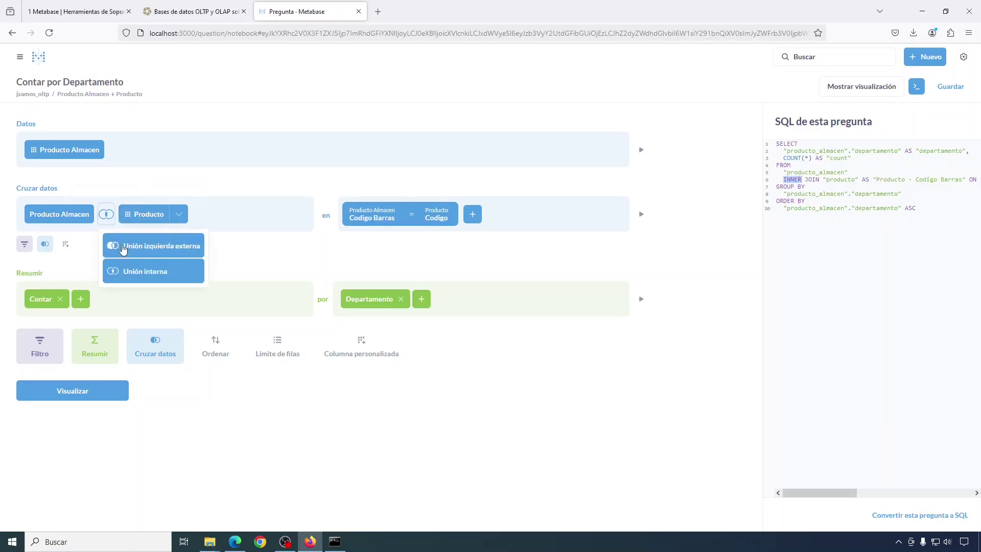
{"action": "left_click", "coordinate": [123, 247]}
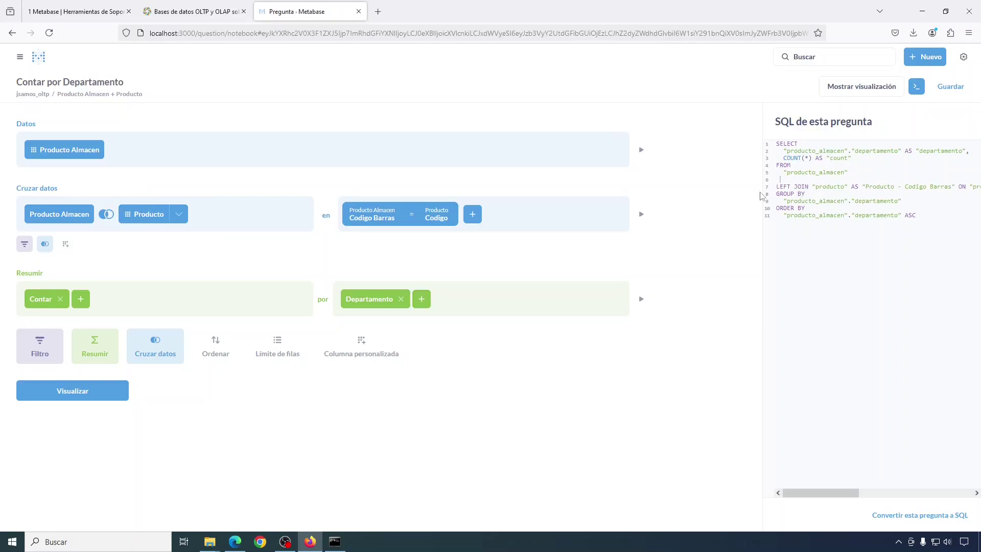
{"action": "left_click", "coordinate": [106, 214]}
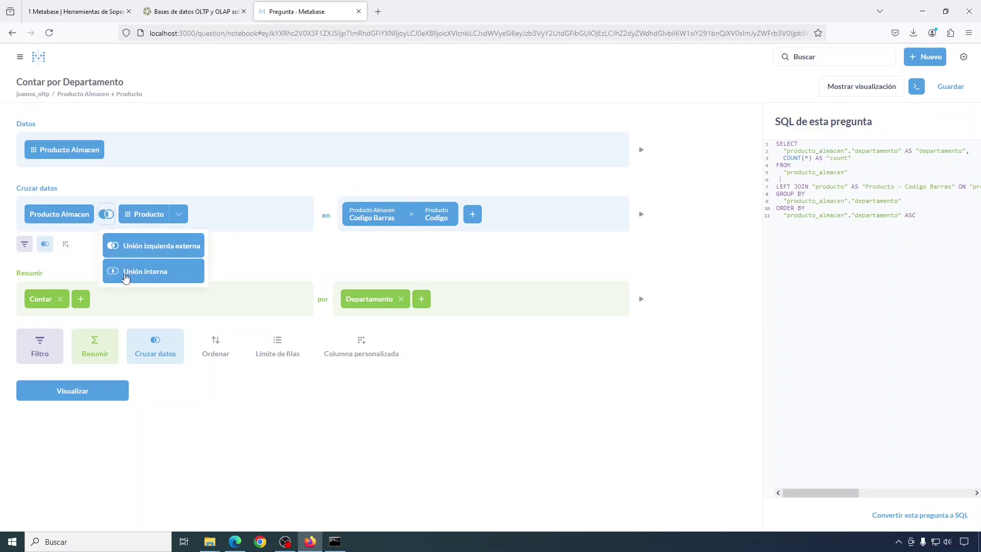
{"action": "left_click", "coordinate": [126, 275]}
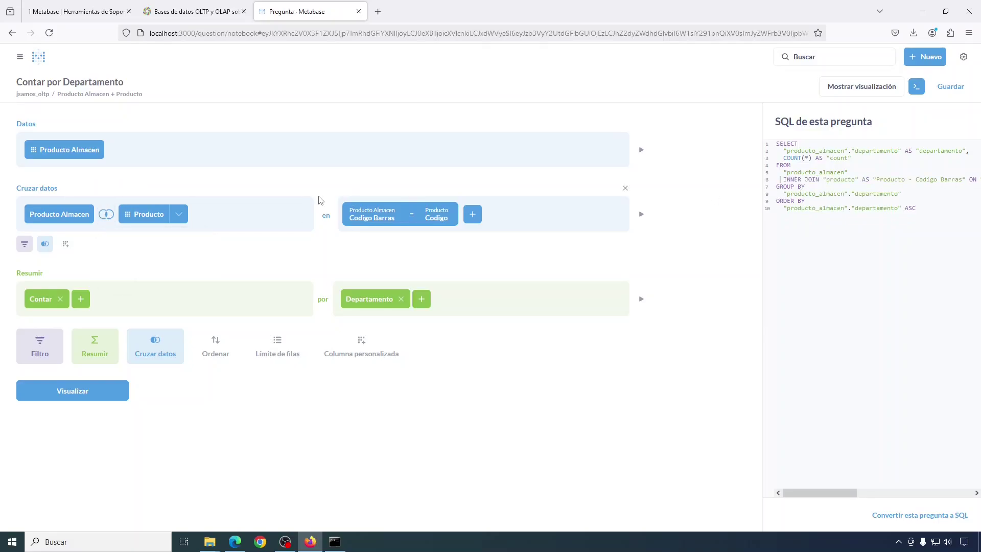
{"action": "left_click", "coordinate": [91, 12]}
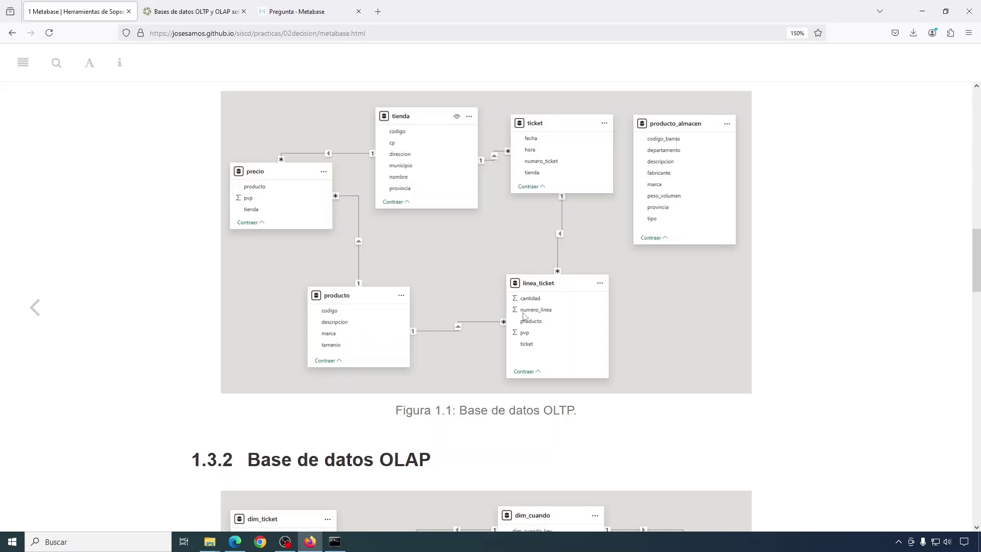
- Add a second join to Linea Ticket on Producto Codigo = Linea Ticket Producto and run the counts
{"action": "left_click", "coordinate": [304, 13]}
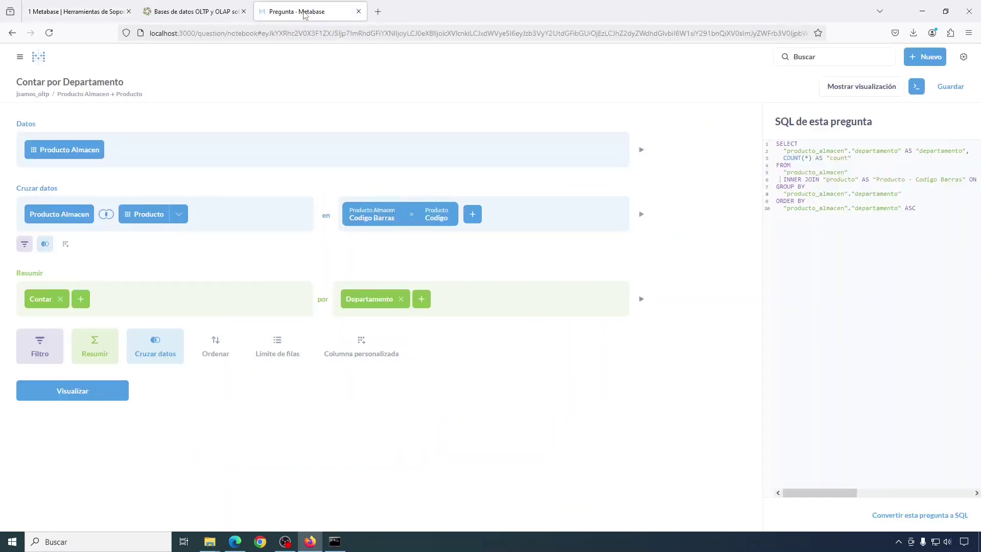
{"action": "left_click", "coordinate": [46, 245]}
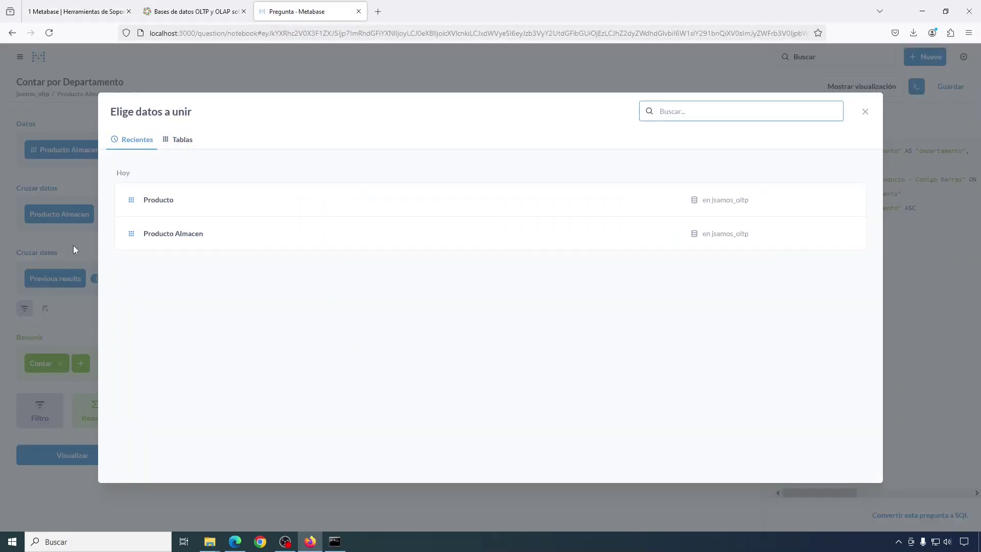
{"action": "left_click", "coordinate": [182, 139]}
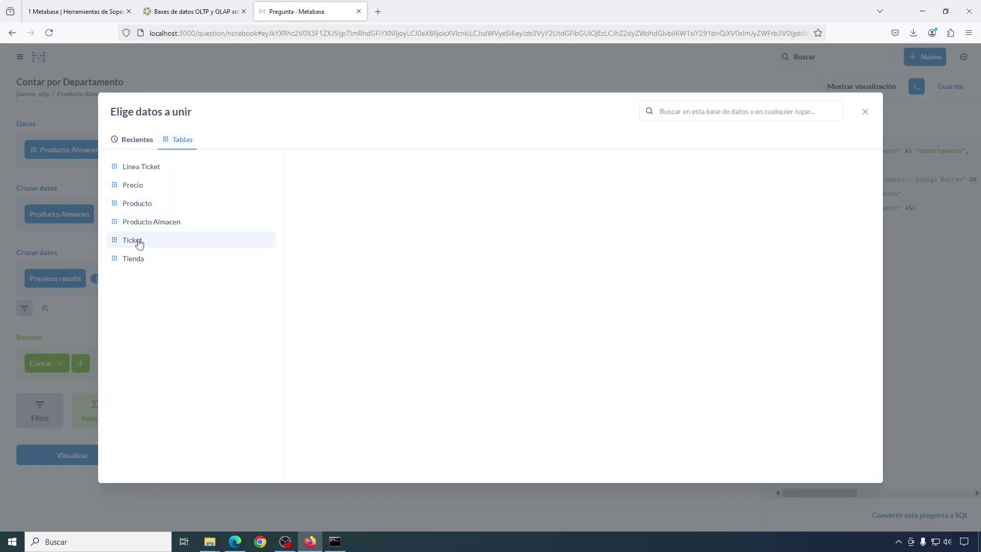
{"action": "left_click", "coordinate": [144, 169]}
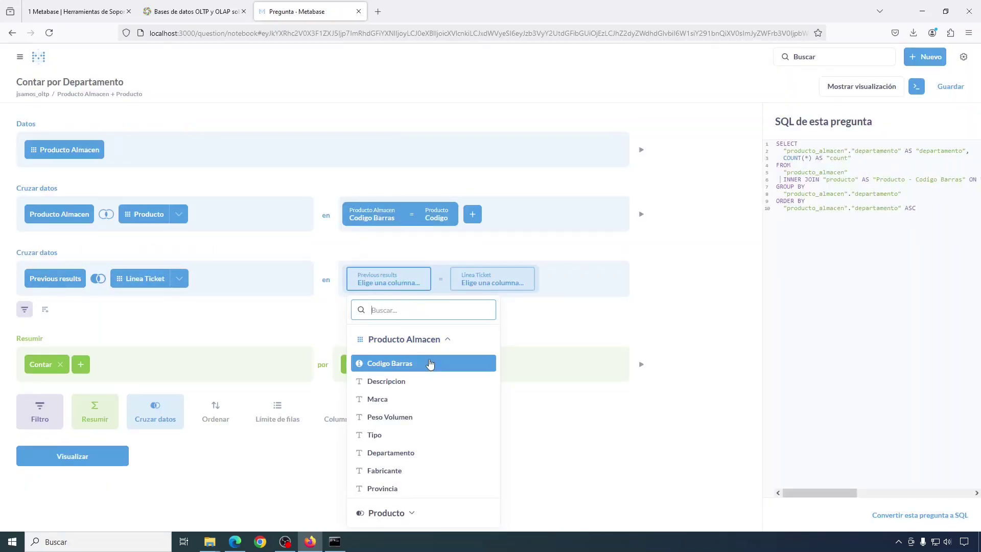
{"action": "left_click", "coordinate": [408, 512]}
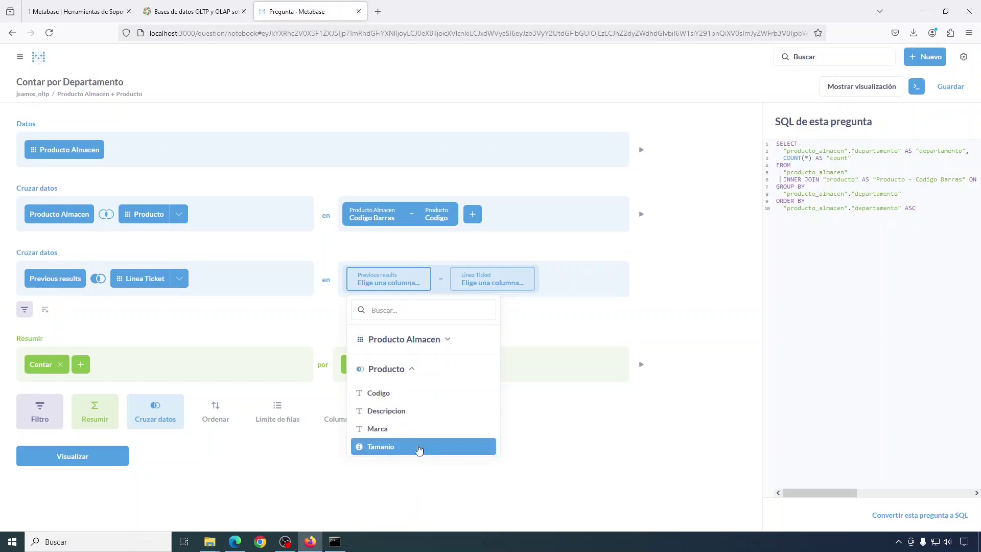
{"action": "left_click", "coordinate": [381, 393]}
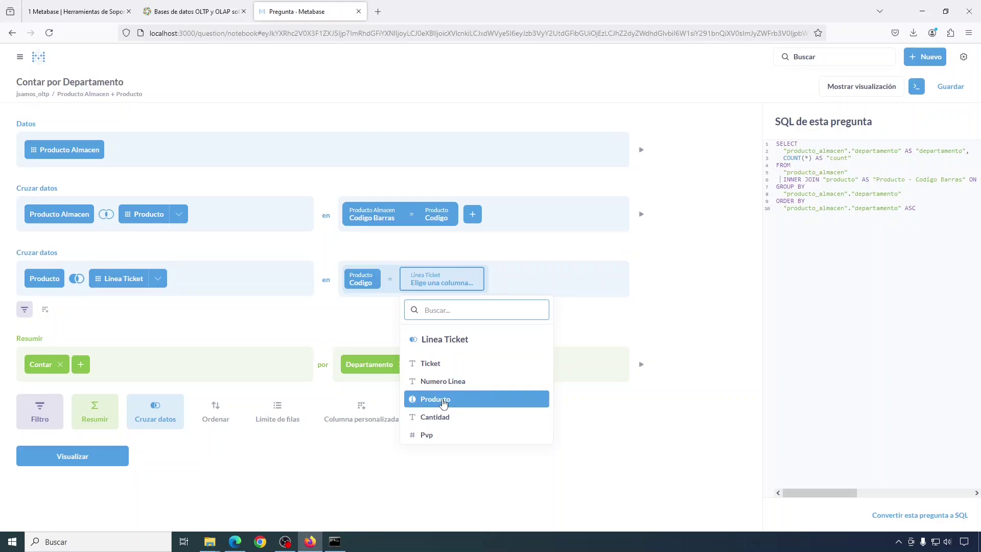
{"action": "left_click", "coordinate": [442, 401]}
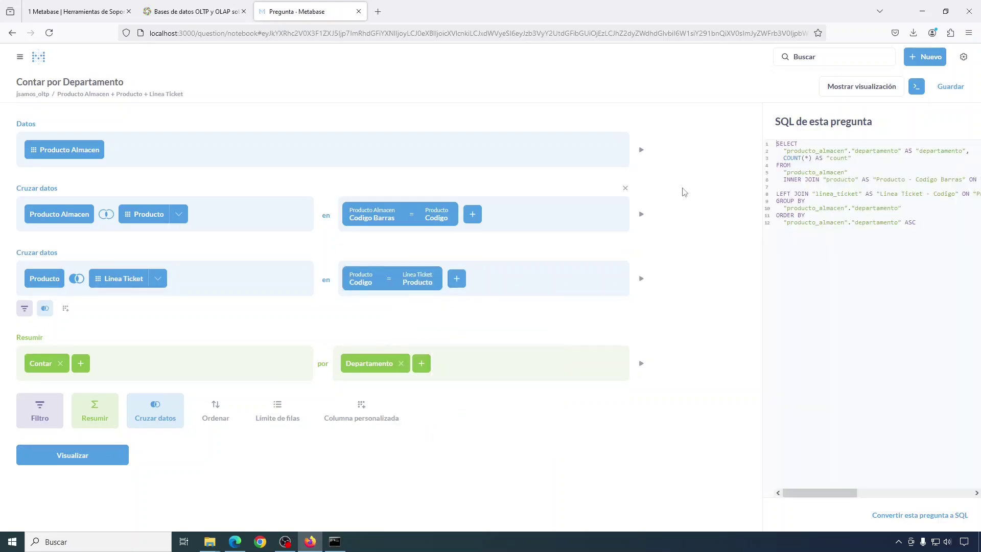
{"action": "left_click", "coordinate": [62, 457]}
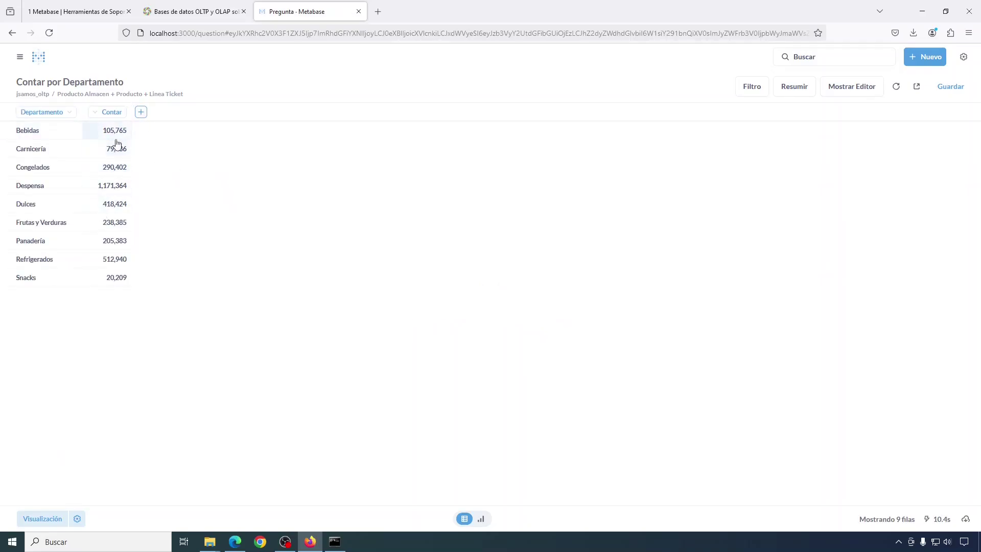
- Rerun the query and return to the editor with its SQL preview showing both joins
{"action": "left_click", "coordinate": [851, 91]}
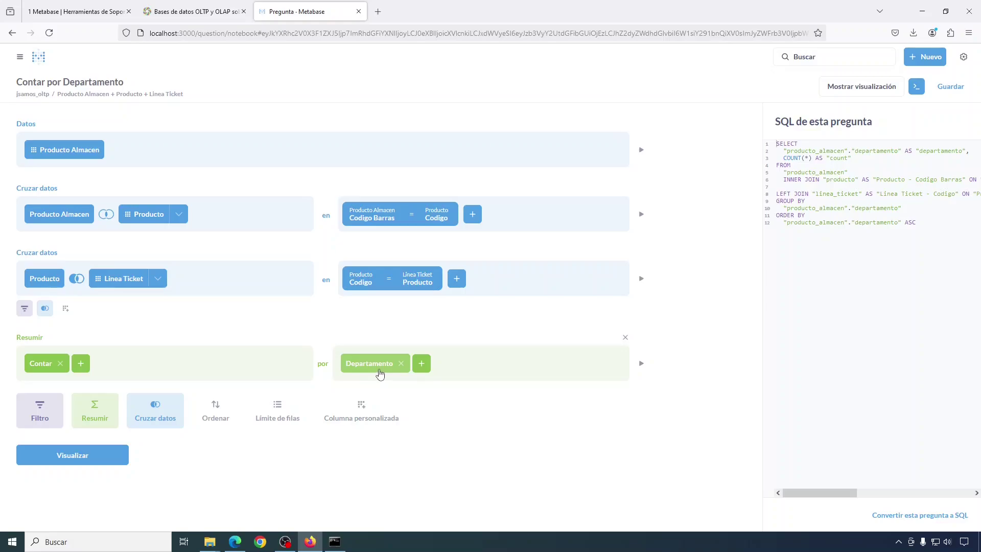
{"action": "left_click", "coordinate": [73, 462]}
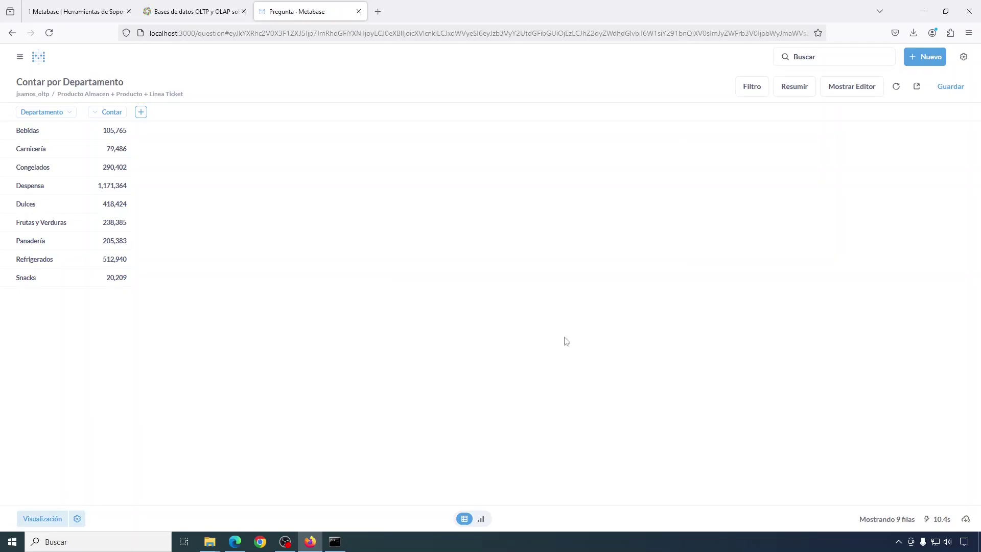
{"action": "left_click", "coordinate": [851, 87]}
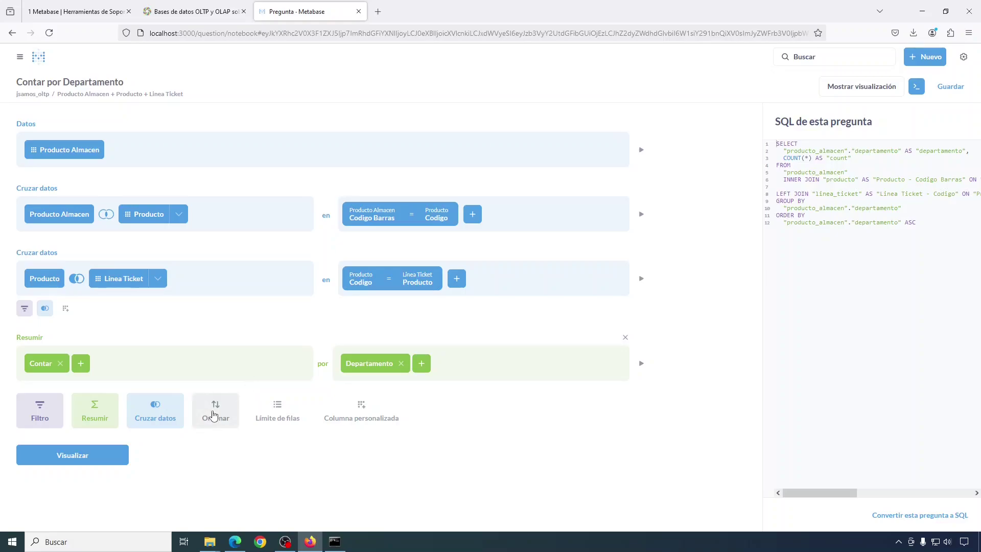
- Add a sort by Departamento and run the query
{"action": "left_click", "coordinate": [214, 415]}
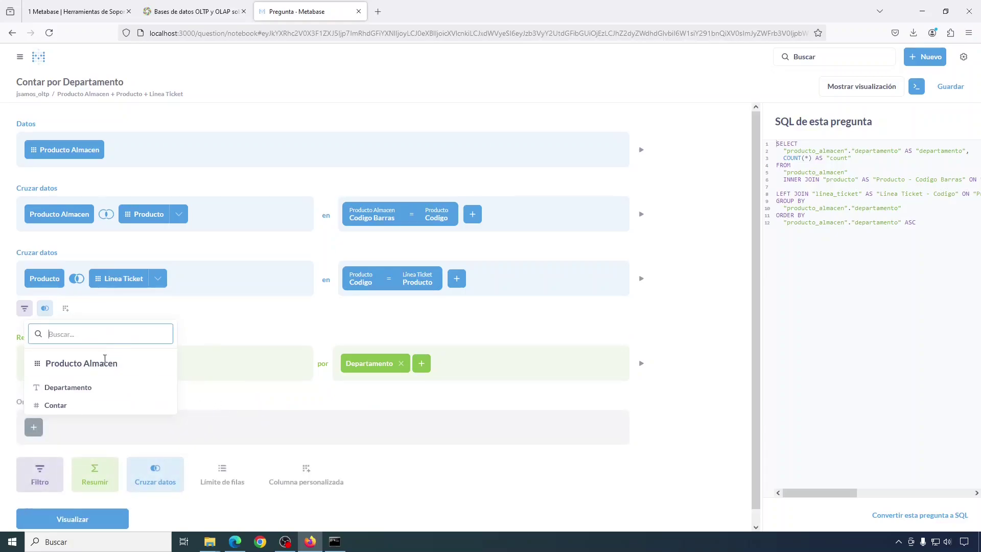
{"action": "left_click", "coordinate": [83, 388]}
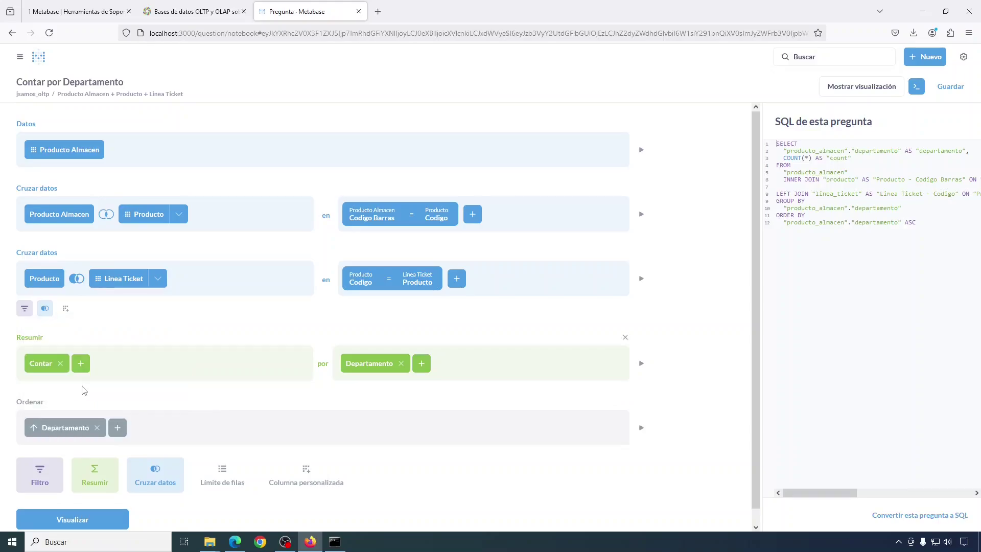
{"action": "left_click", "coordinate": [73, 519]}
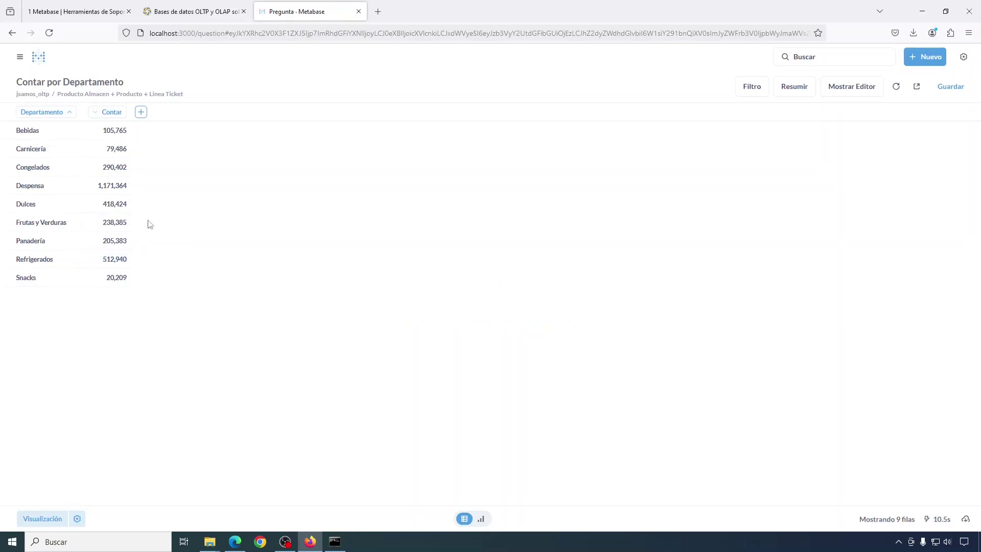
- Replace it with a descending sort on Contar, putting Despensa at 1,171,364 first
{"action": "left_click", "coordinate": [847, 86]}
{"action": "left_click", "coordinate": [97, 428]}
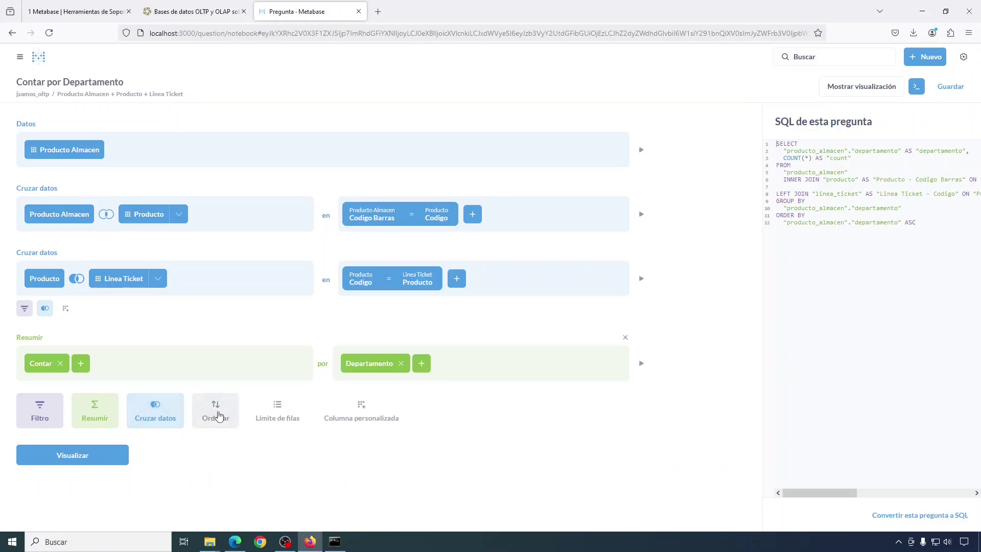
{"action": "left_click", "coordinate": [216, 412]}
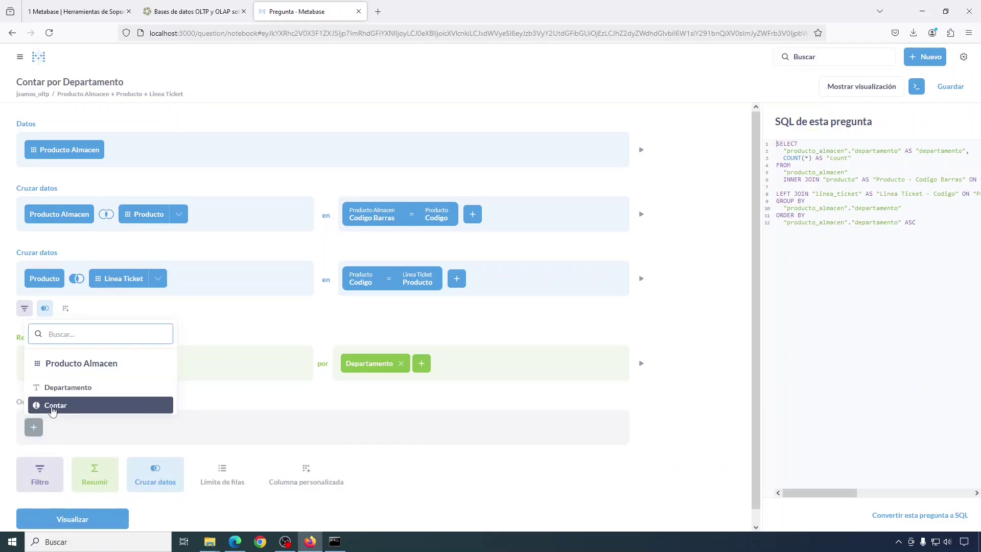
{"action": "key", "text": "Return"}
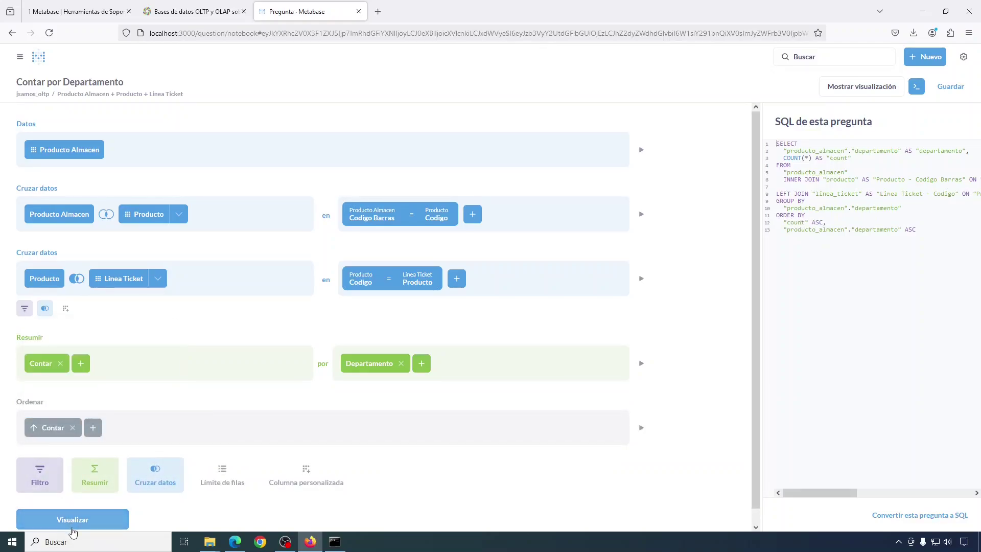
{"action": "left_click", "coordinate": [73, 527]}
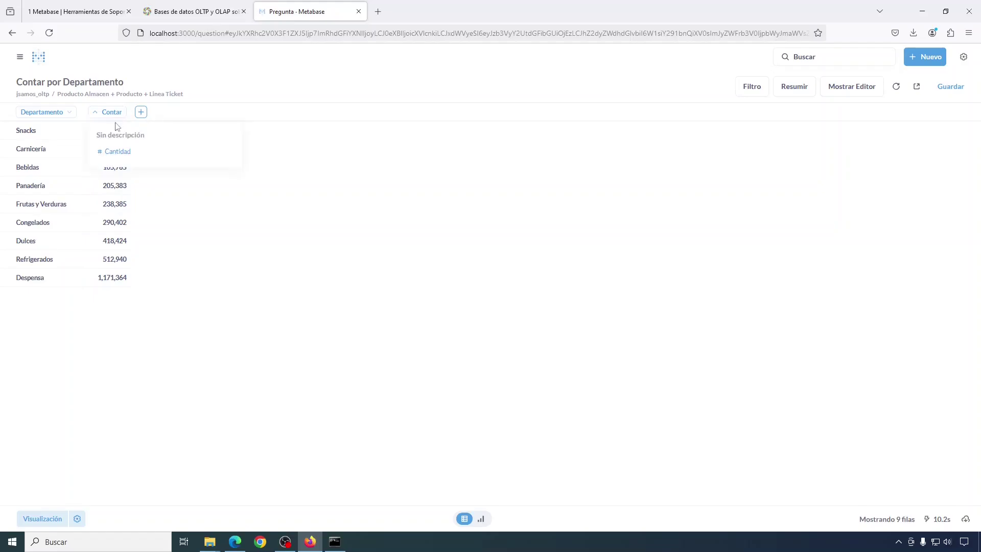
{"action": "left_click", "coordinate": [851, 90]}
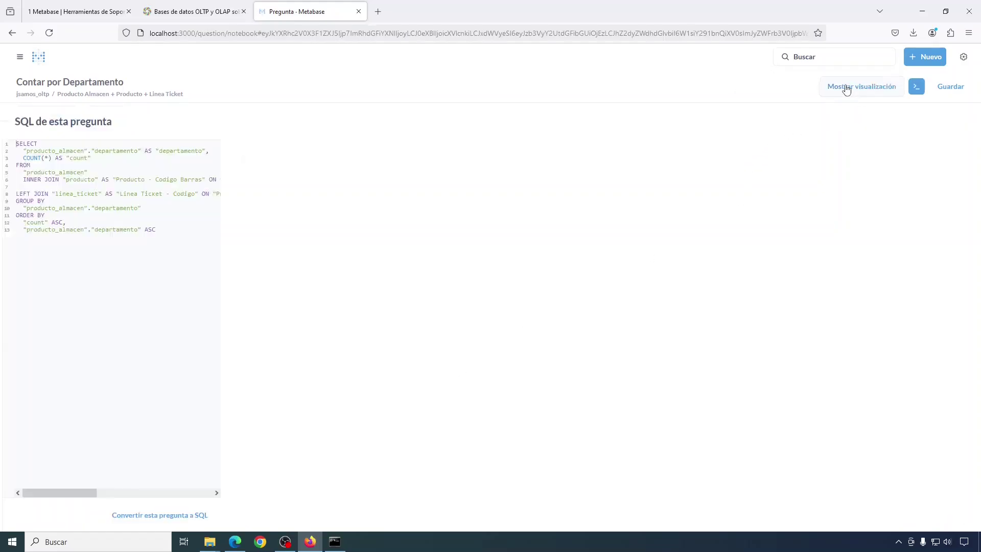
{"action": "left_click", "coordinate": [48, 428]}
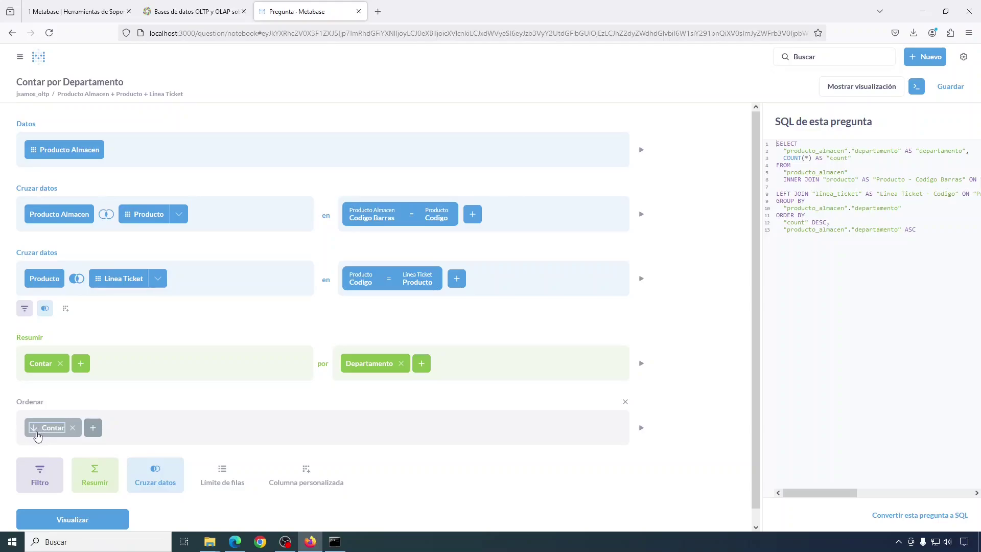
{"action": "left_click", "coordinate": [69, 524]}
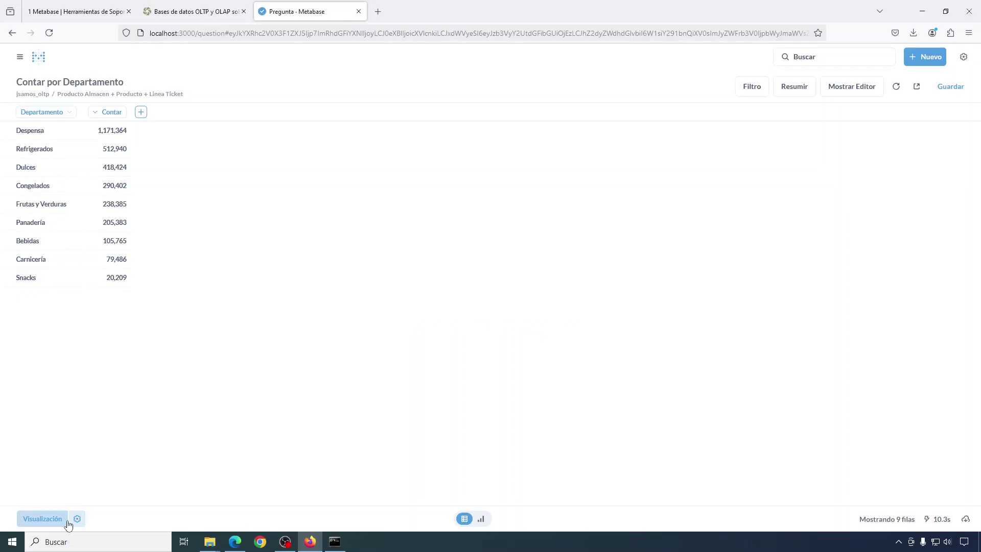
- Filter Departamento to Panadería and Frutas y Verduras, run it, and reopen the editor
{"action": "left_click", "coordinate": [849, 88]}
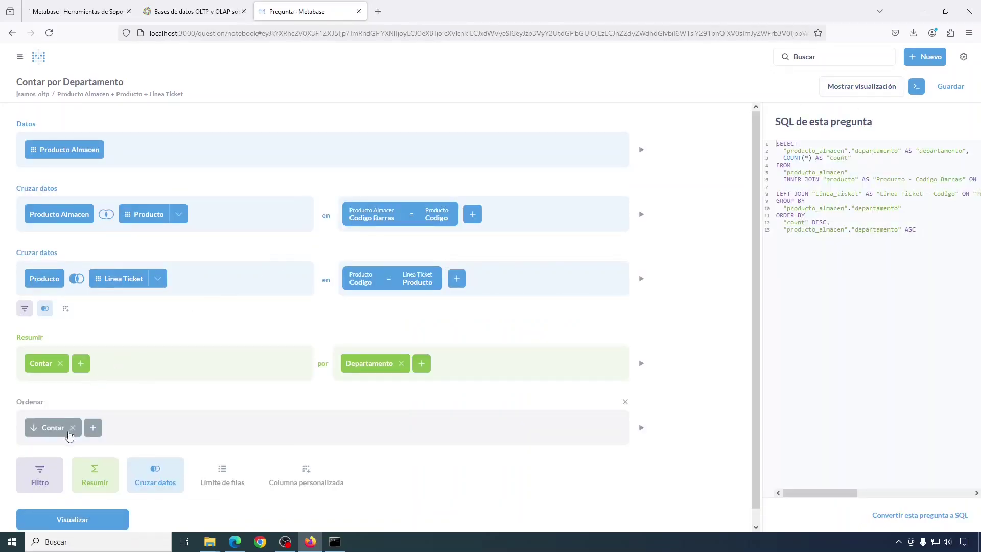
{"action": "left_click", "coordinate": [40, 482]}
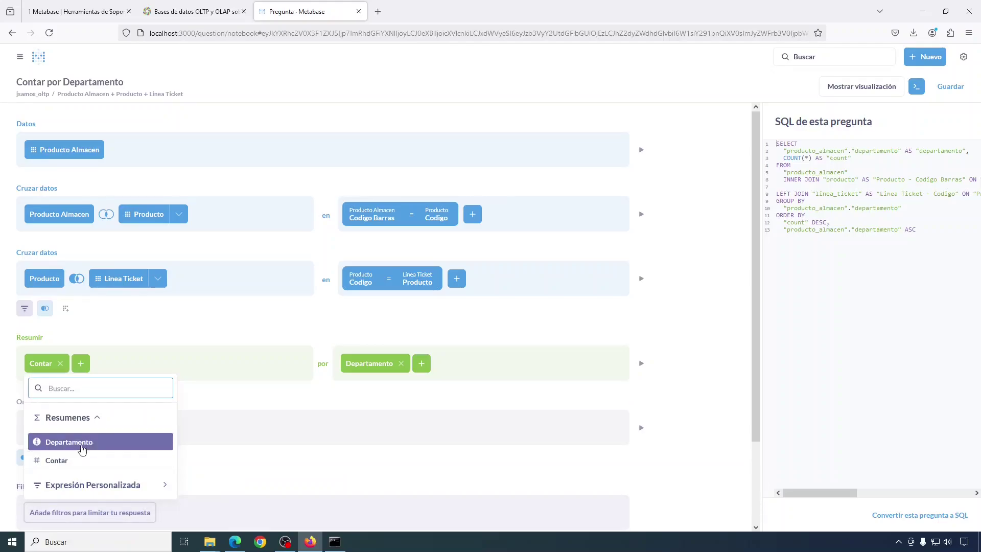
{"action": "left_click", "coordinate": [69, 442]}
{"action": "scroll", "coordinate": [77, 398], "scroll_direction": "down", "scroll_amount": 3}
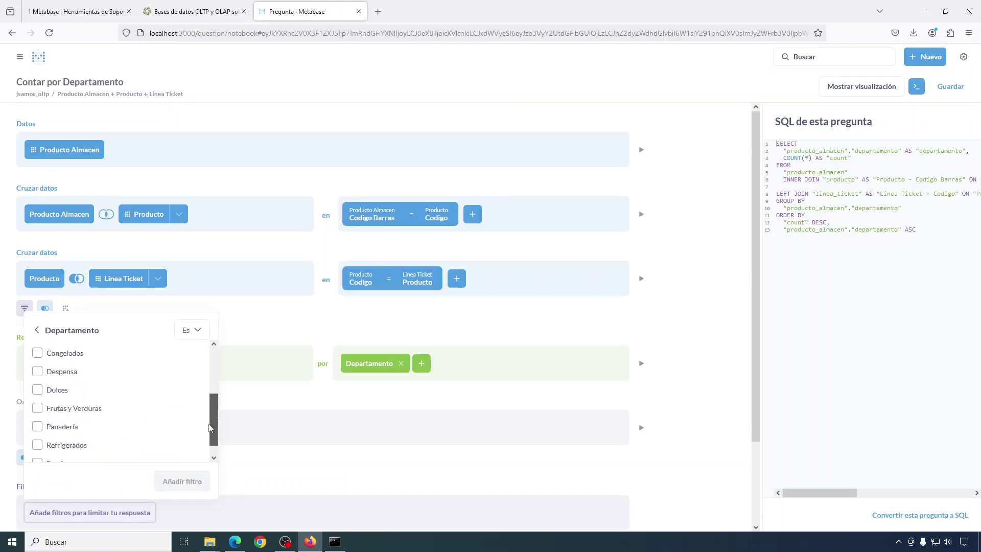
{"action": "left_click", "coordinate": [37, 415]}
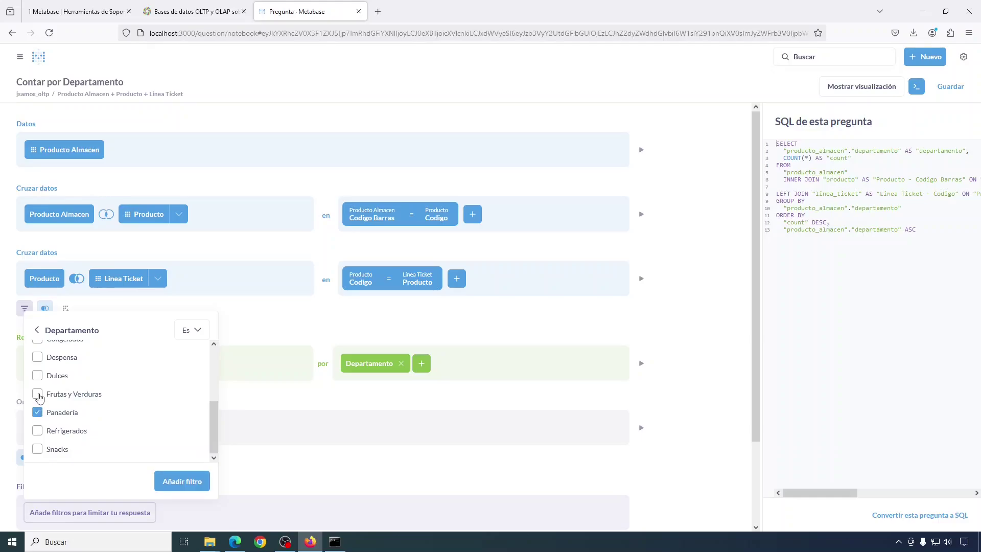
{"action": "left_click", "coordinate": [38, 394]}
{"action": "left_click", "coordinate": [185, 481]}
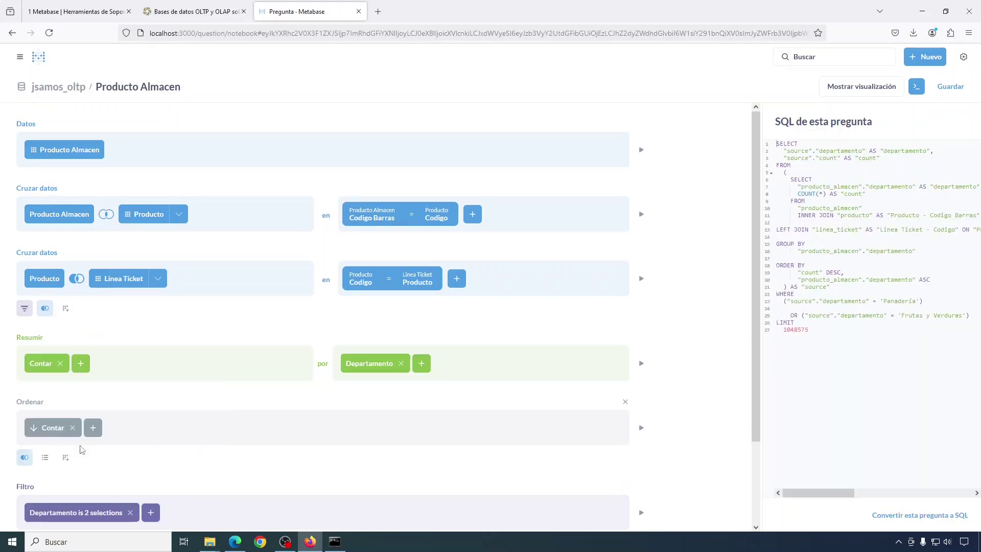
{"action": "scroll", "coordinate": [341, 403], "scroll_direction": "down", "scroll_amount": 2}
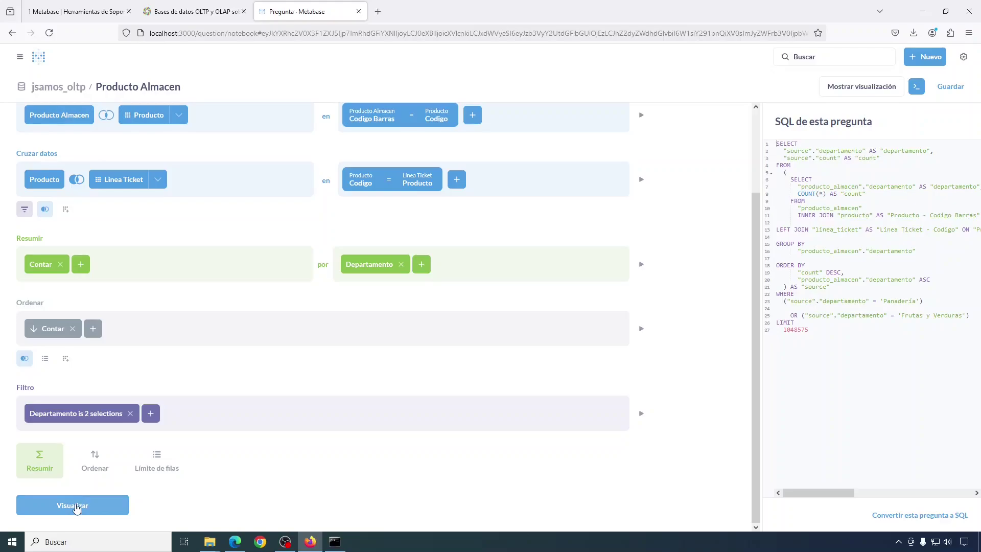
{"action": "left_click", "coordinate": [75, 506]}
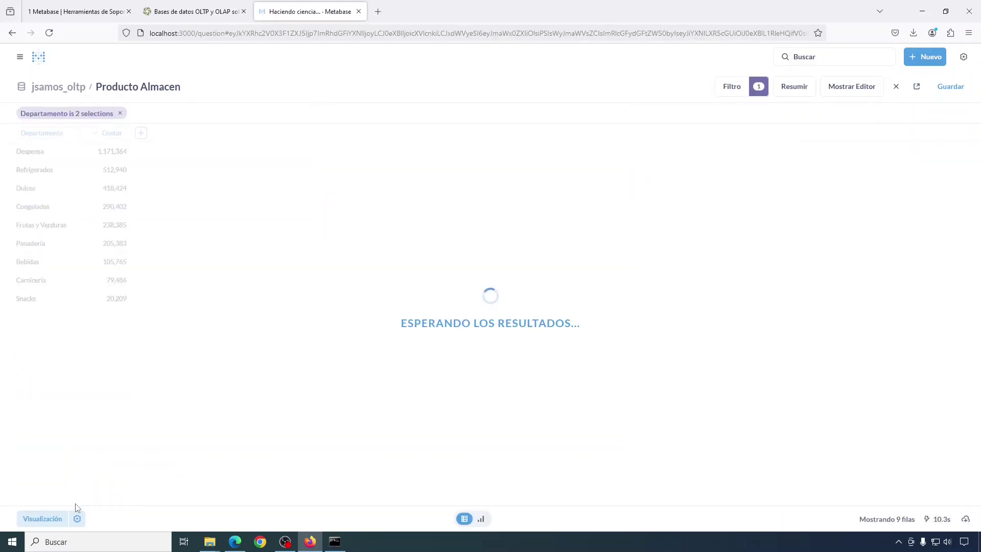
{"action": "left_click", "coordinate": [859, 93]}
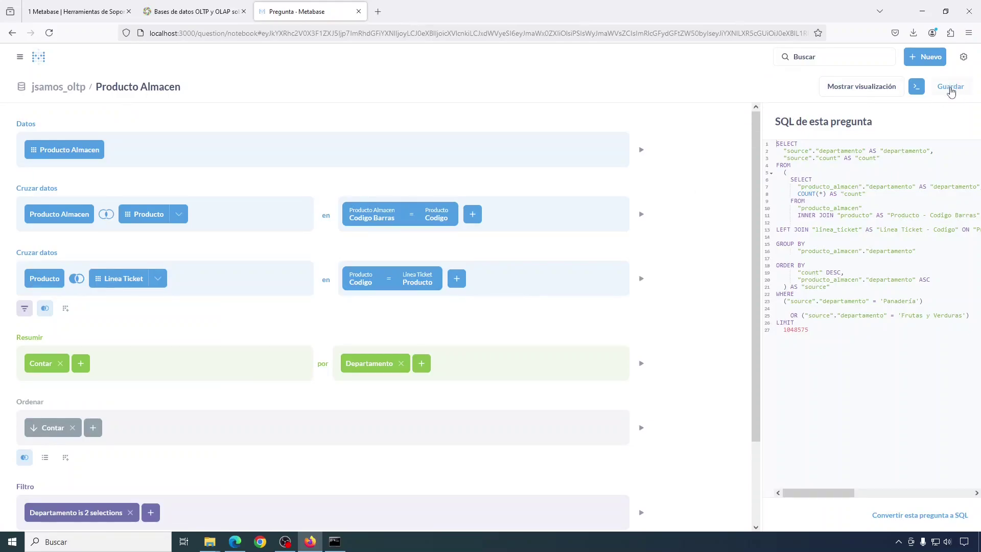
- Save the question in Our analytics as the author prefix plus 'cantidad de productos por departamento', skipping the dashboard prompt
{"action": "left_click", "coordinate": [950, 86]}
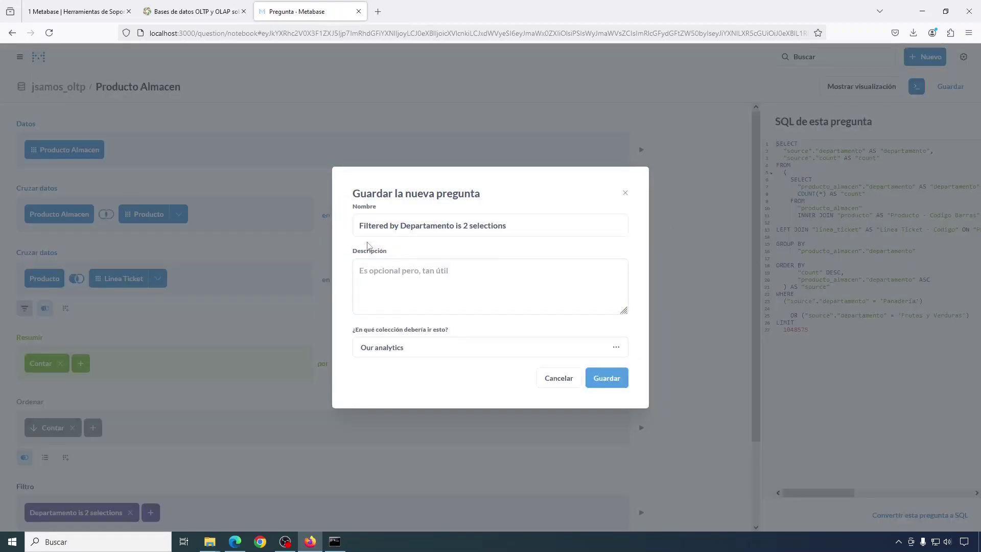
{"action": "left_click_drag", "start_coordinate": [521, 226], "coordinate": [321, 232]}
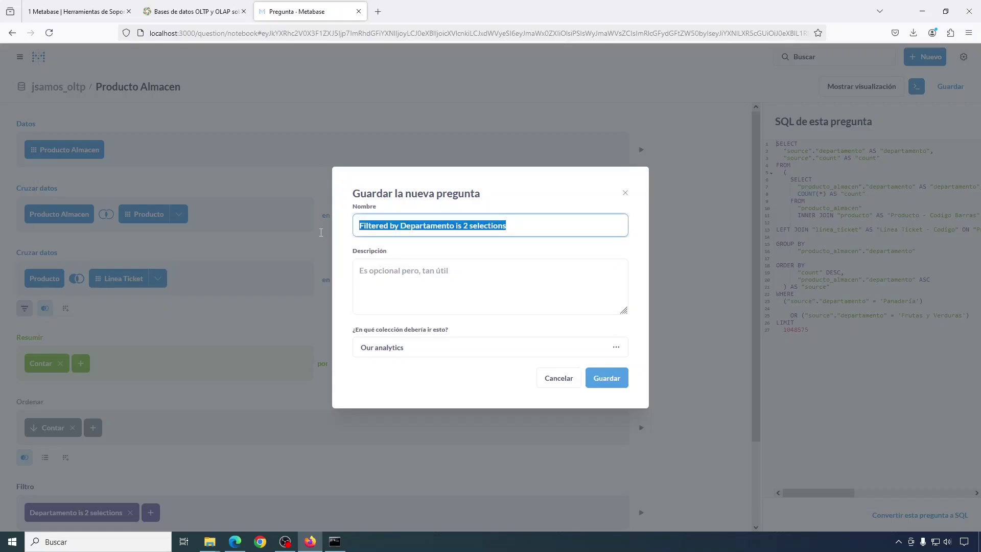
{"action": "type", "text": "jsamos-cantidad de pro"}
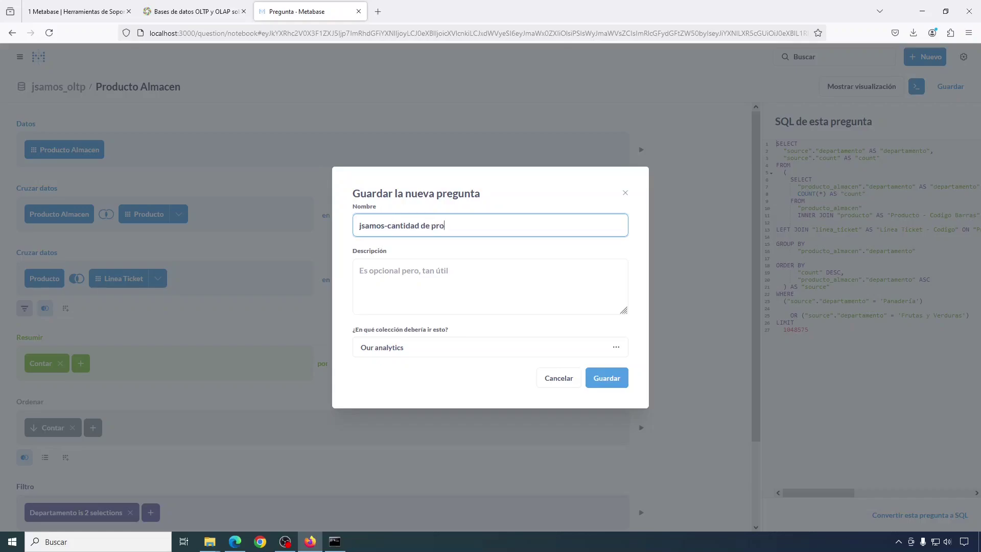
{"action": "type", "text": "ductos por departamento"}
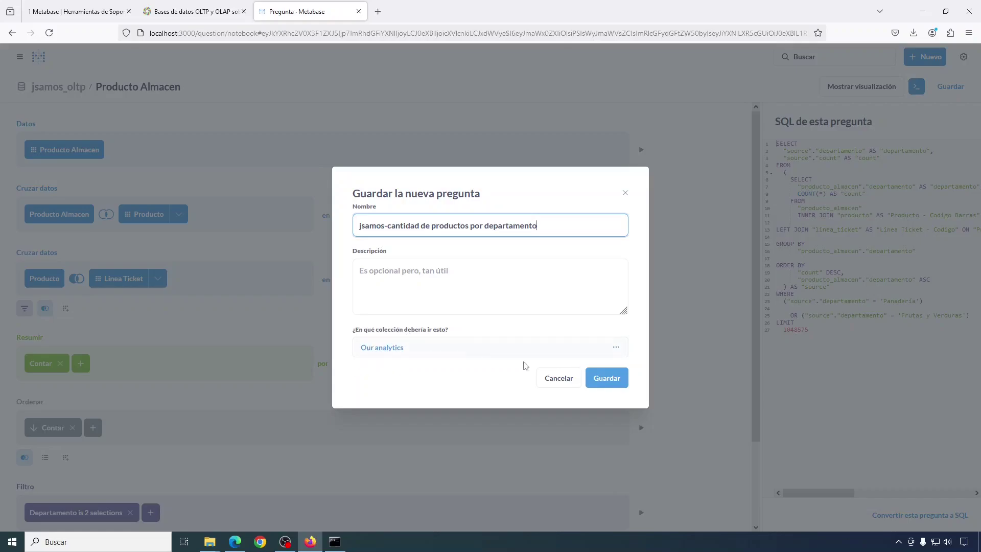
{"action": "left_click", "coordinate": [613, 383]}
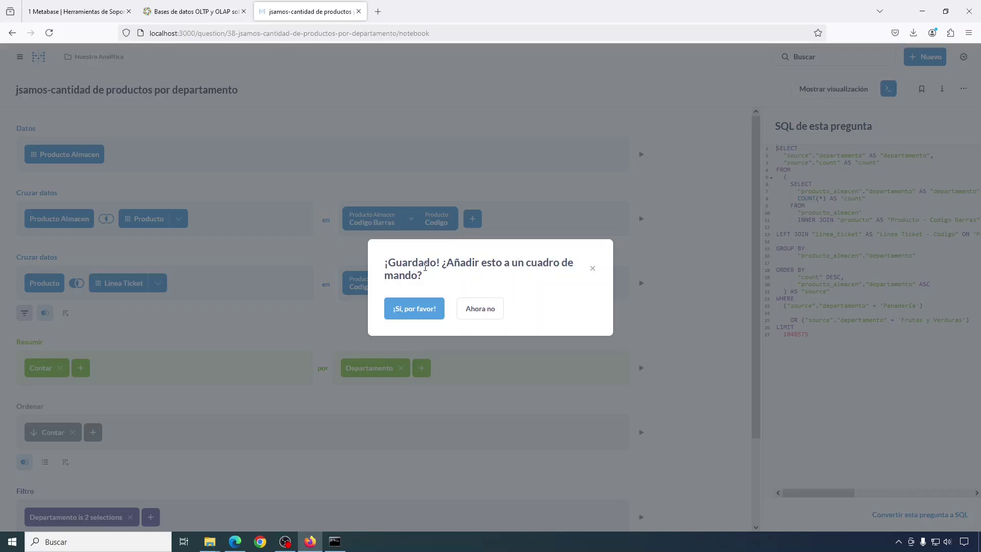
{"action": "left_click", "coordinate": [479, 309]}
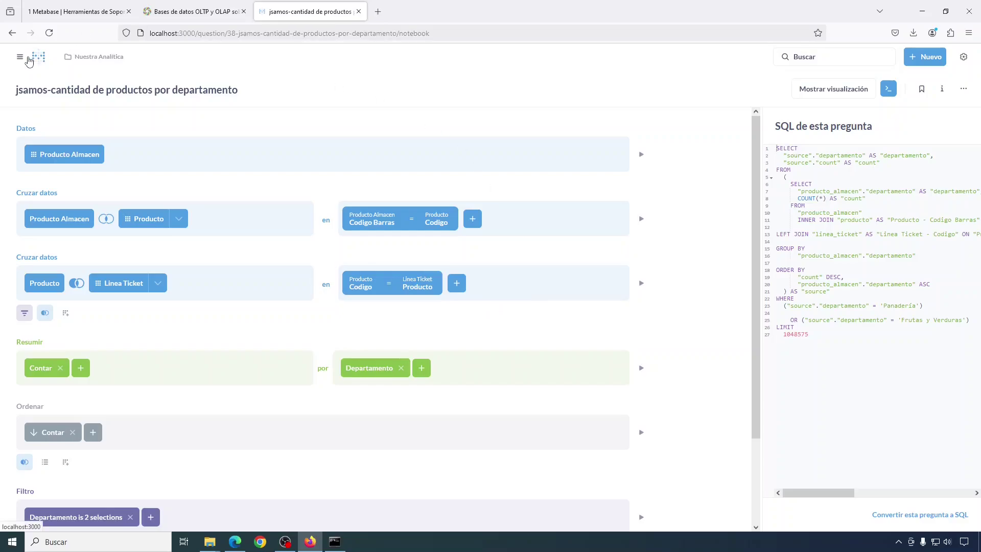
{"action": "left_click", "coordinate": [19, 59]}
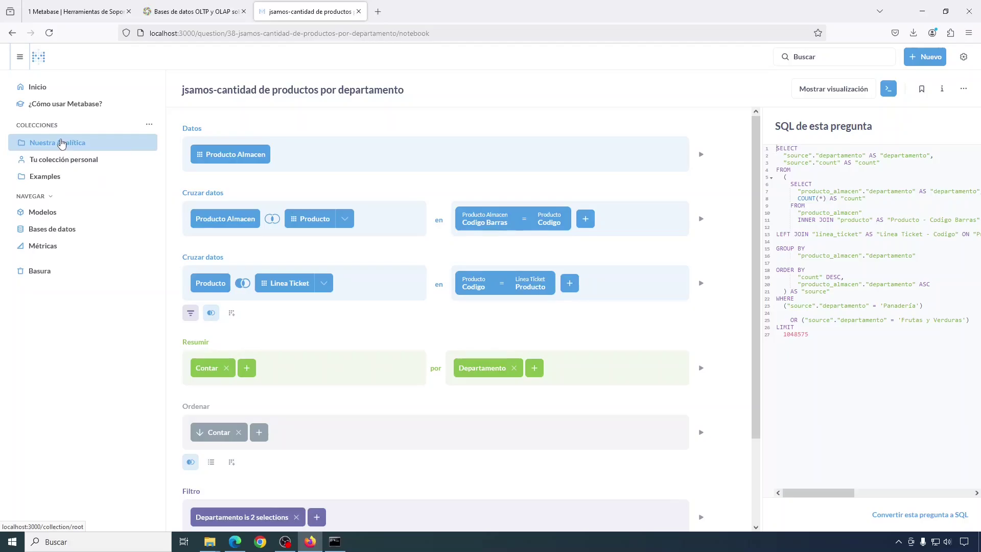
{"action": "left_click", "coordinate": [61, 143]}
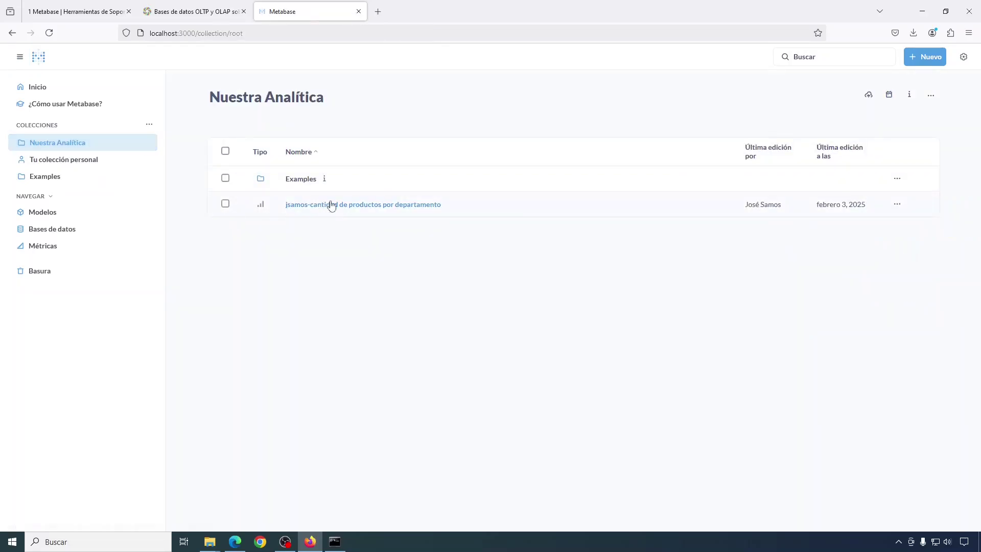
{"action": "left_click", "coordinate": [380, 206]}
{"action": "left_click", "coordinate": [489, 318]}
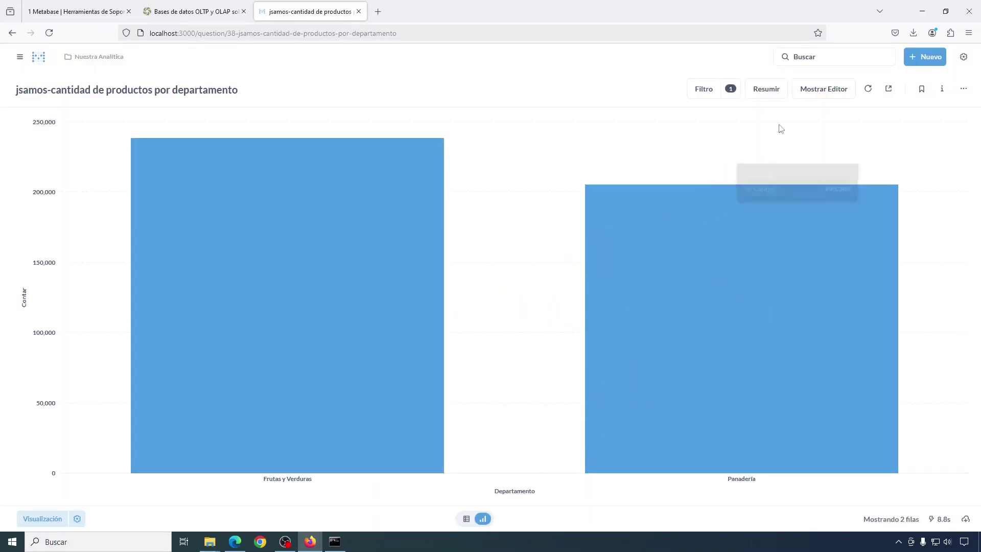
{"action": "left_click", "coordinate": [823, 90]}
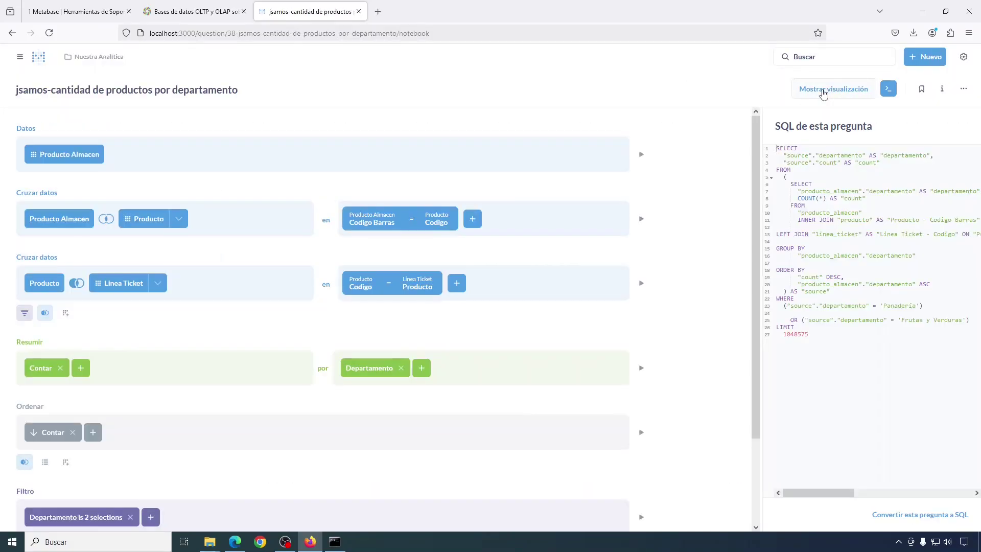